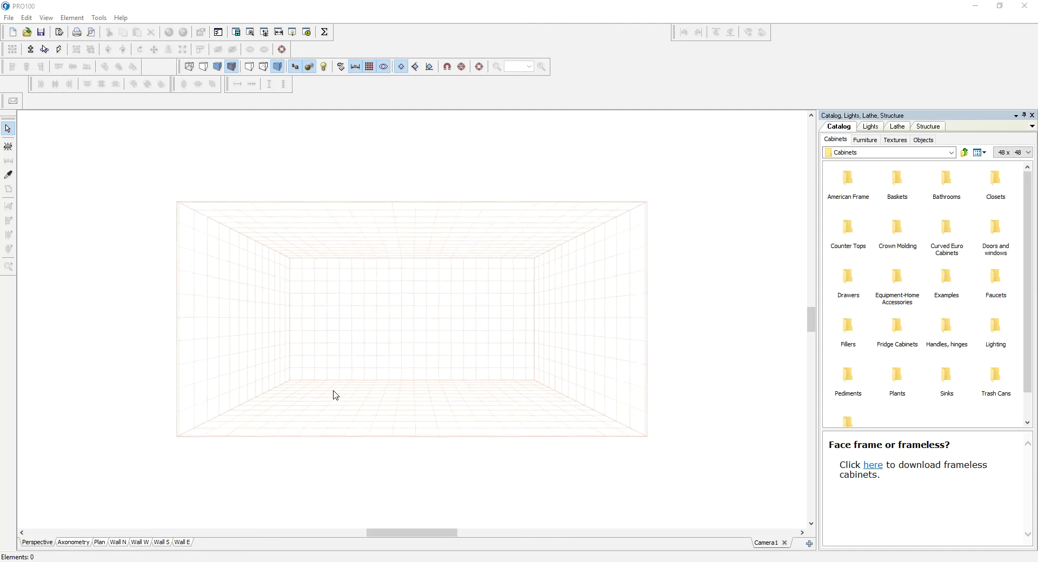
# Set the room's length to 150" and its width to 100"
pyautogui.moveTo(426, 533); pyautogui.dragTo(391, 533)
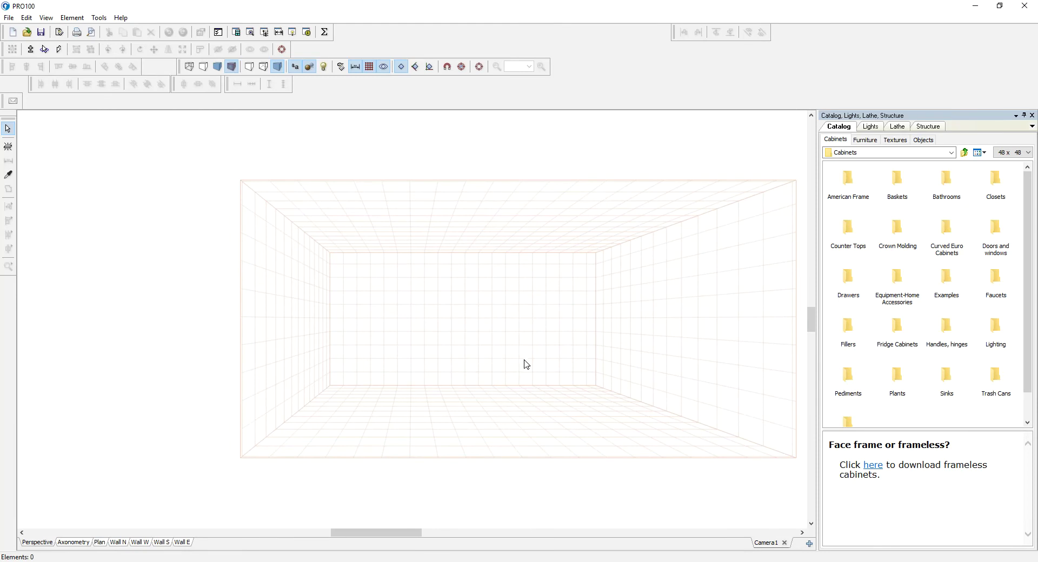
pyautogui.doubleClick(513, 360)
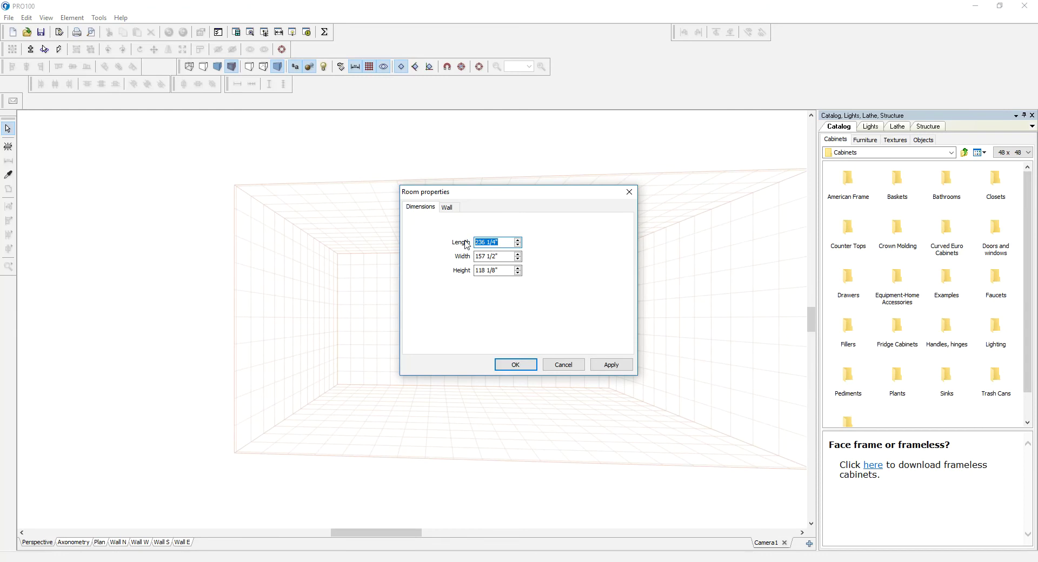
pyautogui.write('150')
pyautogui.click(501, 256)
pyautogui.moveTo(502, 259); pyautogui.dragTo(469, 259)
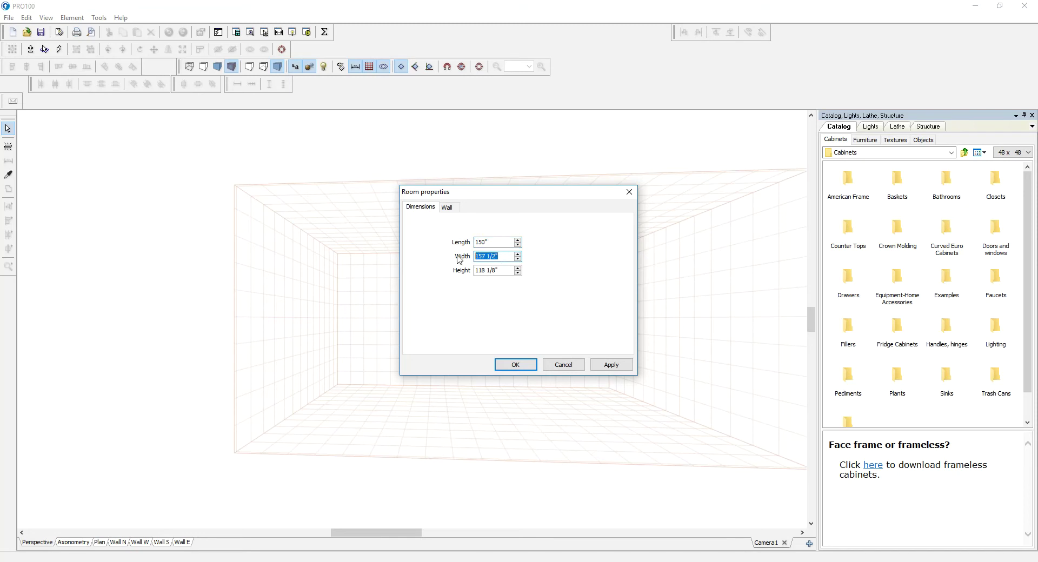
pyautogui.write('100')
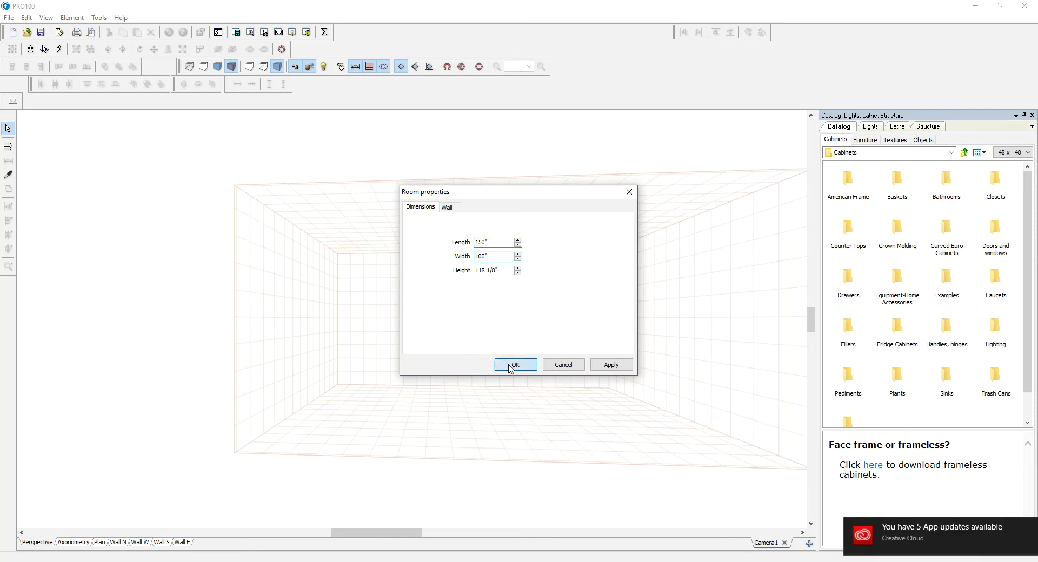
pyautogui.click(513, 364)
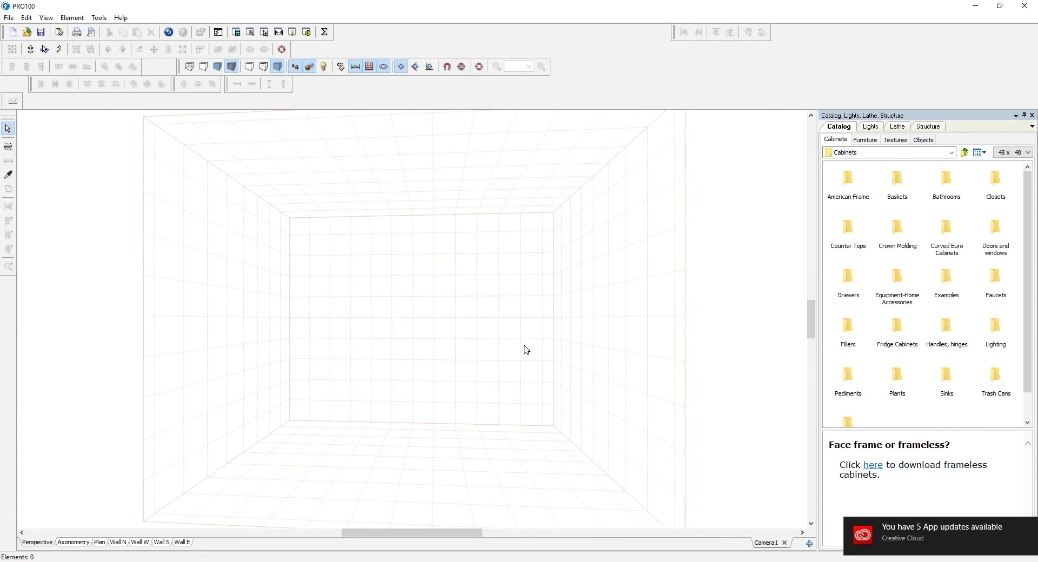
# Change the room's width and height to 96" each
pyautogui.doubleClick(510, 354)
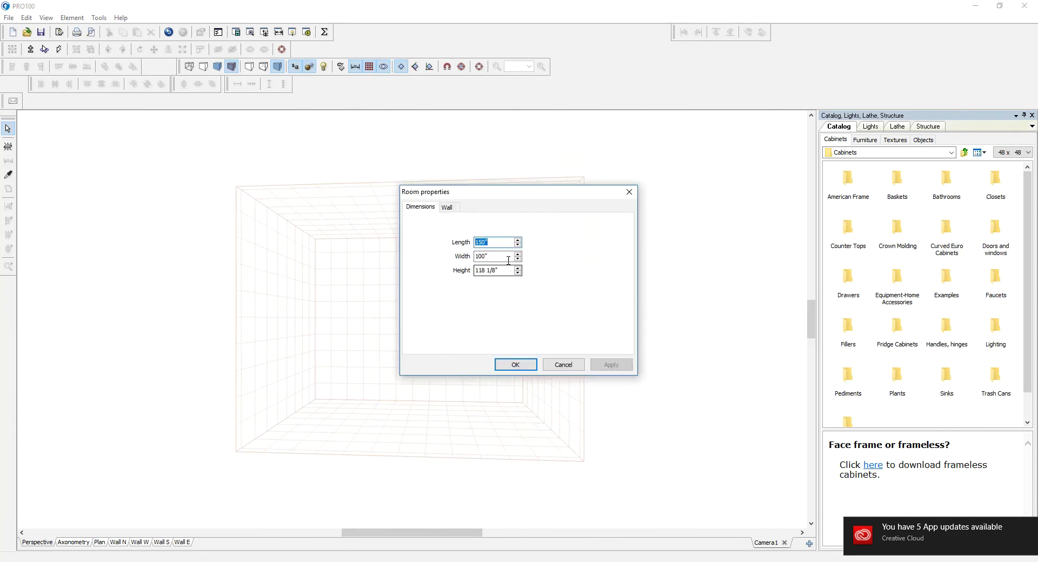
pyautogui.press('Tab')
pyautogui.write('96')
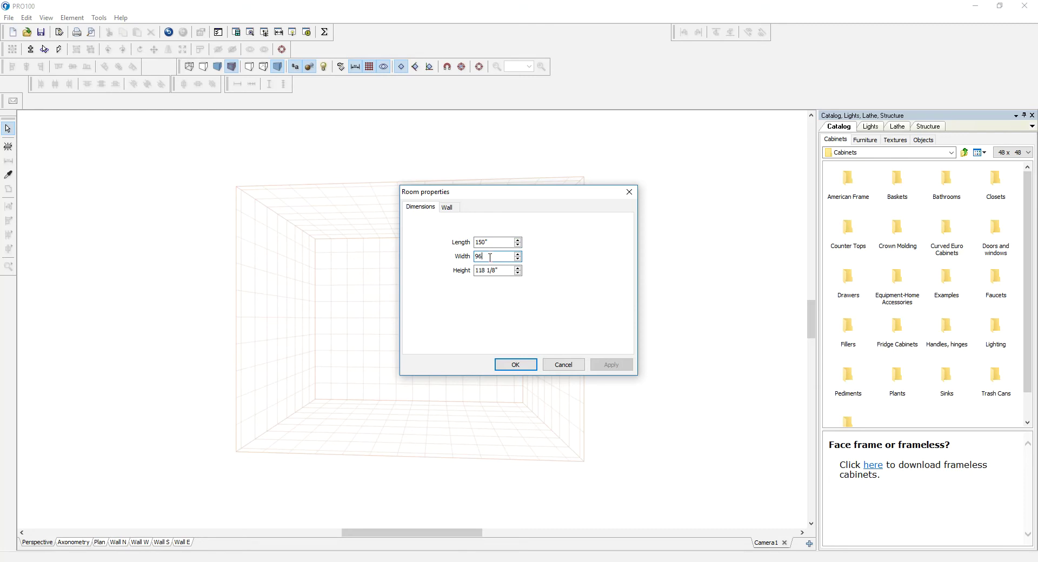
pyautogui.press('Tab')
pyautogui.write('96')
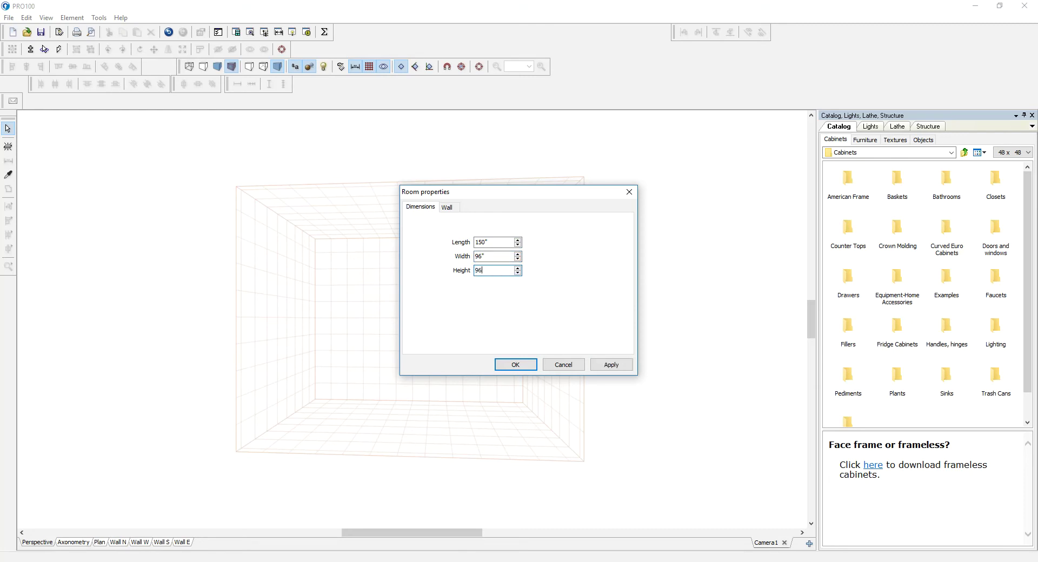
pyautogui.click(530, 366)
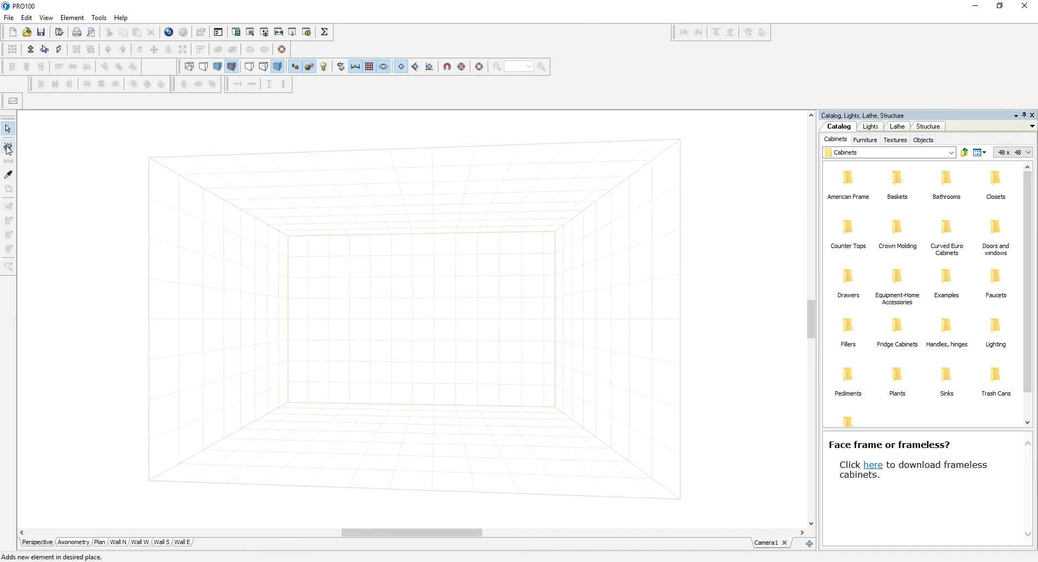
# Add a new rectangular panel on the back wall and move it down into the lower-left corner of the room
pyautogui.click(8, 147)
pyautogui.click(312, 373)
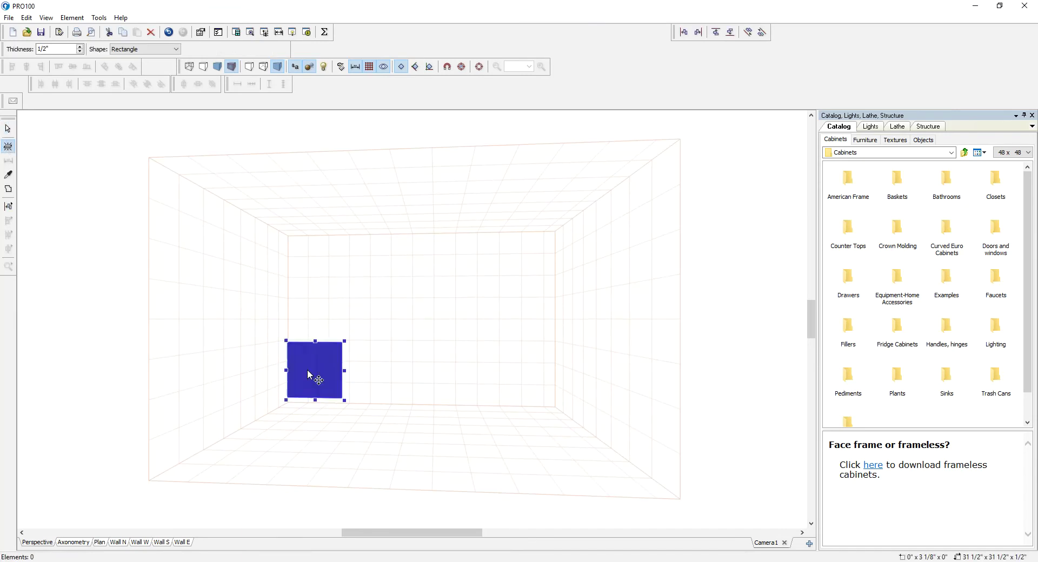
pyautogui.moveTo(315, 358); pyautogui.dragTo(292, 384)
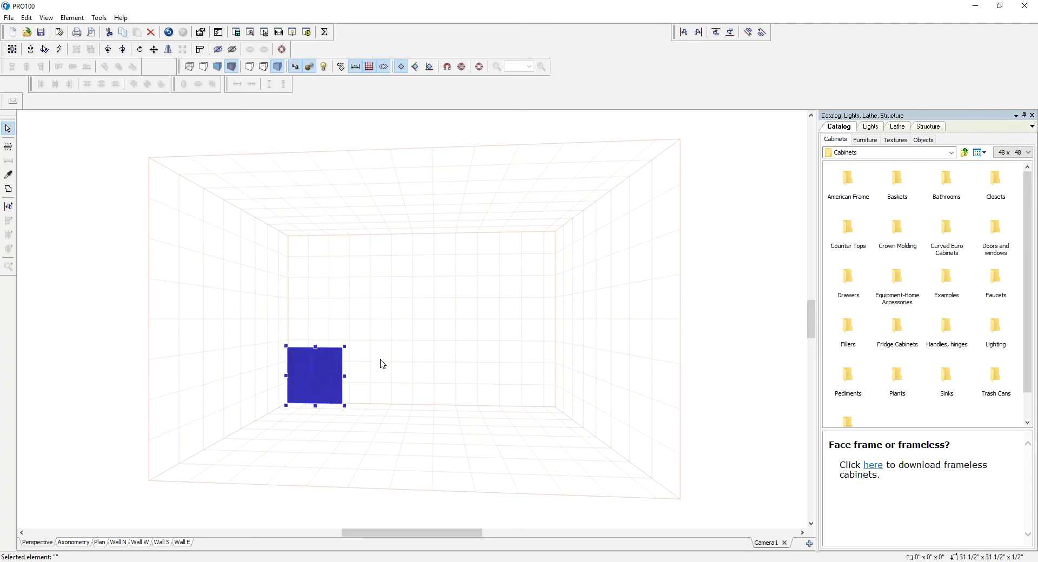
# Resize the panel to 5" wide, 5" high and 1/16" deep
pyautogui.doubleClick(325, 371)
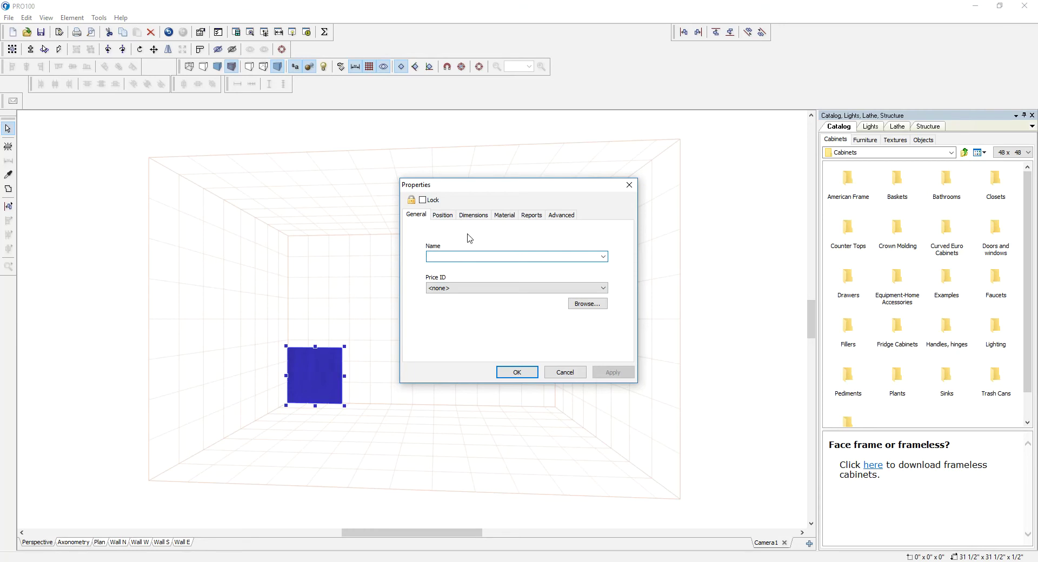
pyautogui.click(474, 215)
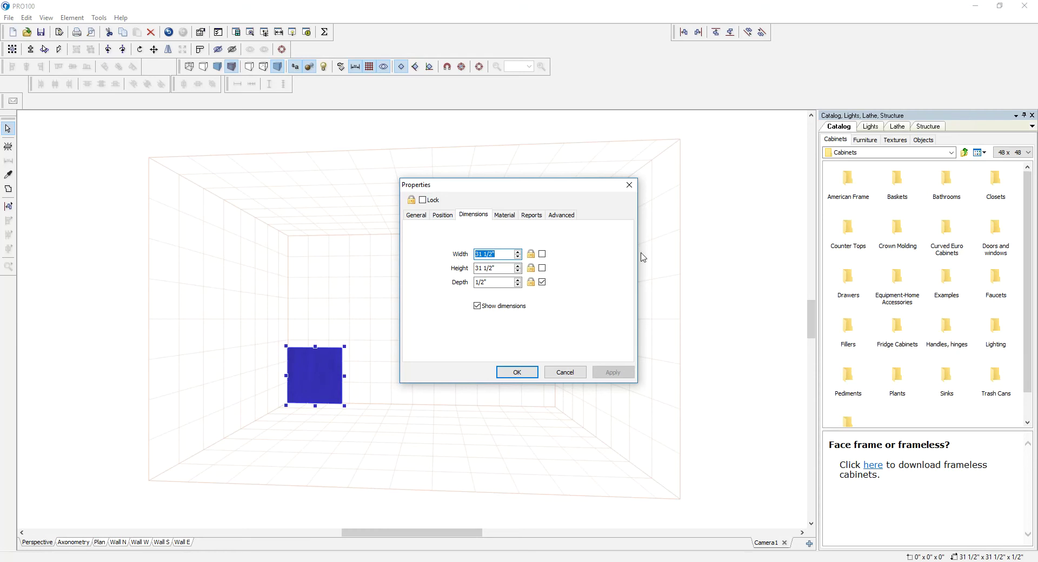
pyautogui.write('5')
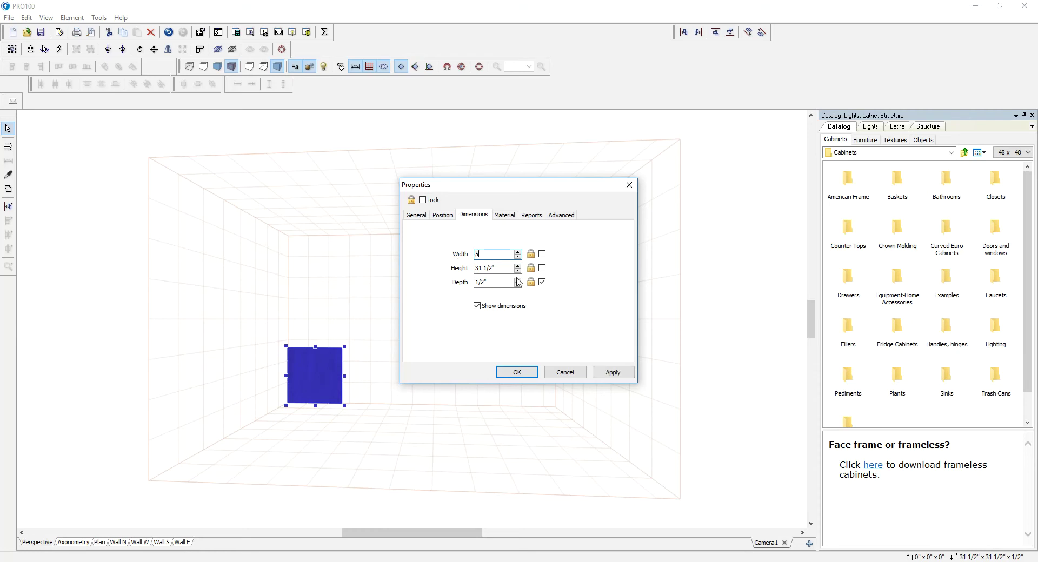
pyautogui.press('Tab')
pyautogui.write('5')
pyautogui.moveTo(493, 283); pyautogui.dragTo(454, 282)
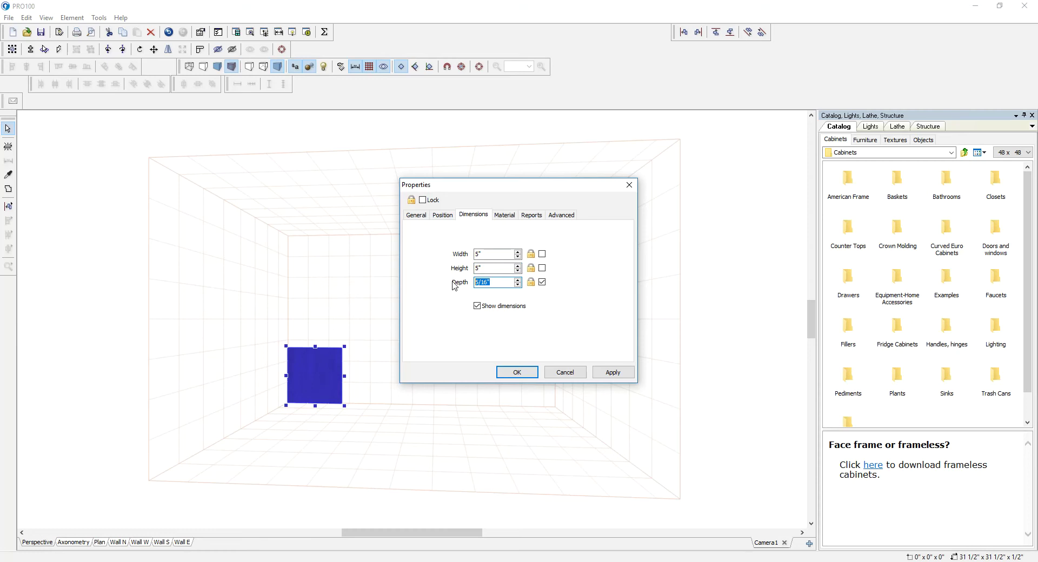
pyautogui.write('1/')
pyautogui.click(521, 373)
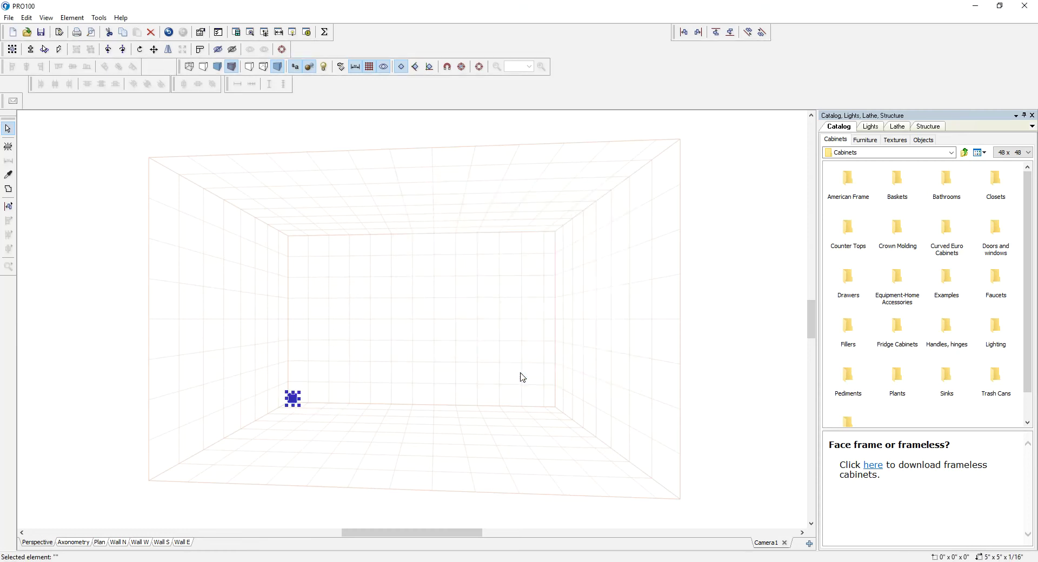
# Center the view on the small panel and open its outline in the shape editor
pyautogui.click(479, 67)
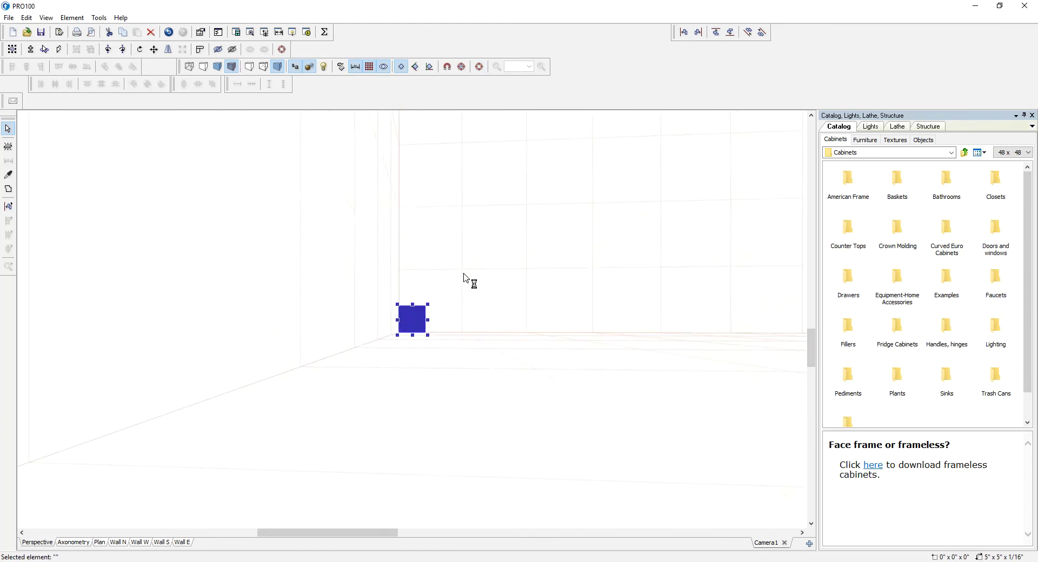
pyautogui.click(560, 292)
pyautogui.moveTo(562, 312)
pyautogui.mouseDown()
pyautogui.moveTo(514, 329)
pyautogui.moveTo(526, 307)
pyautogui.moveTo(546, 305)
pyautogui.mouseUp()
pyautogui.click(457, 308)
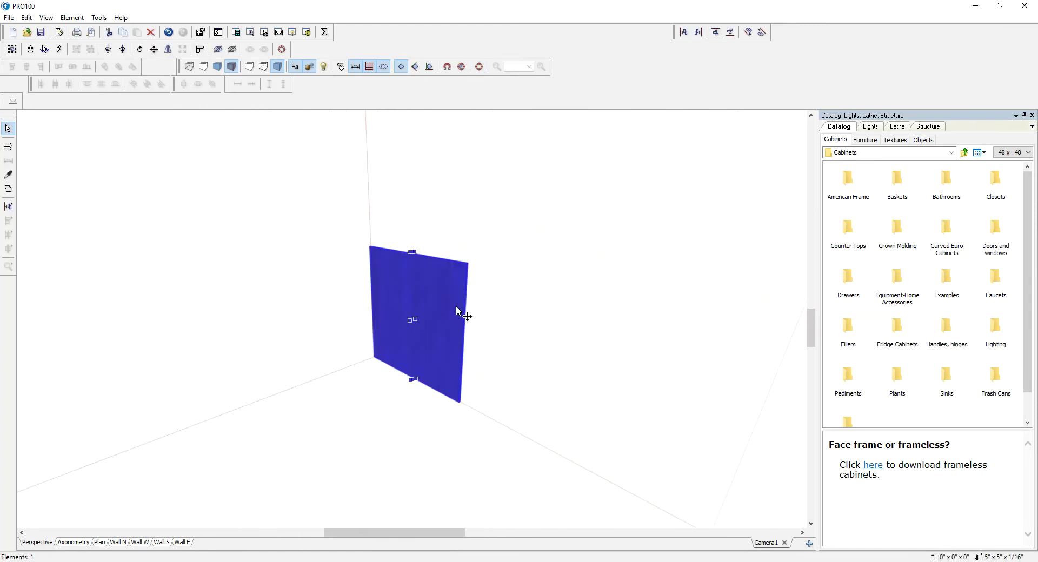
pyautogui.click(8, 190)
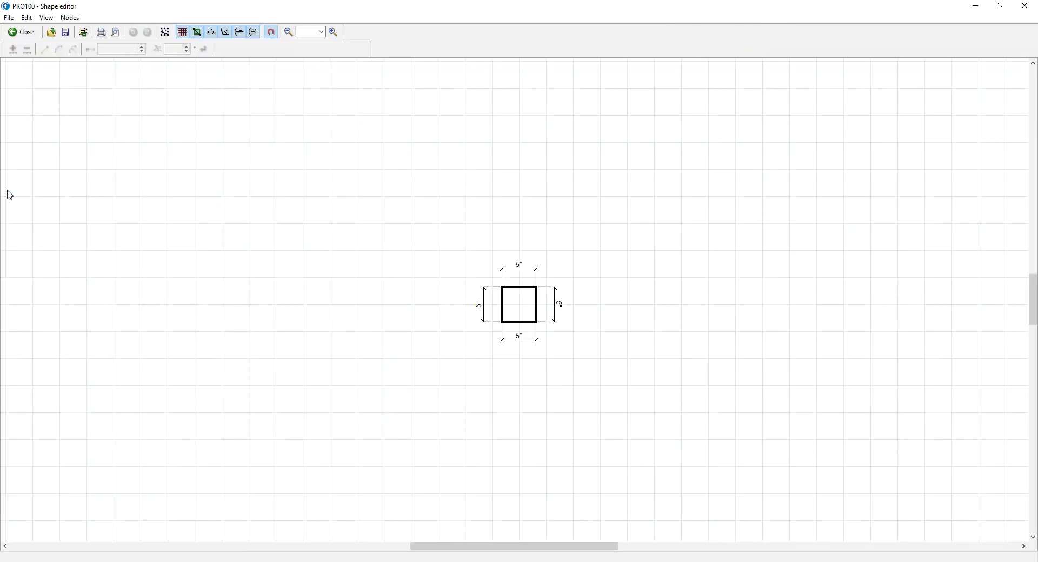
# Add a node on the square's left edge 1" above the bottom and slide the upper-left corner to about 1 1/16" from the upper-right corner
pyautogui.scroll(2, 617, 294)
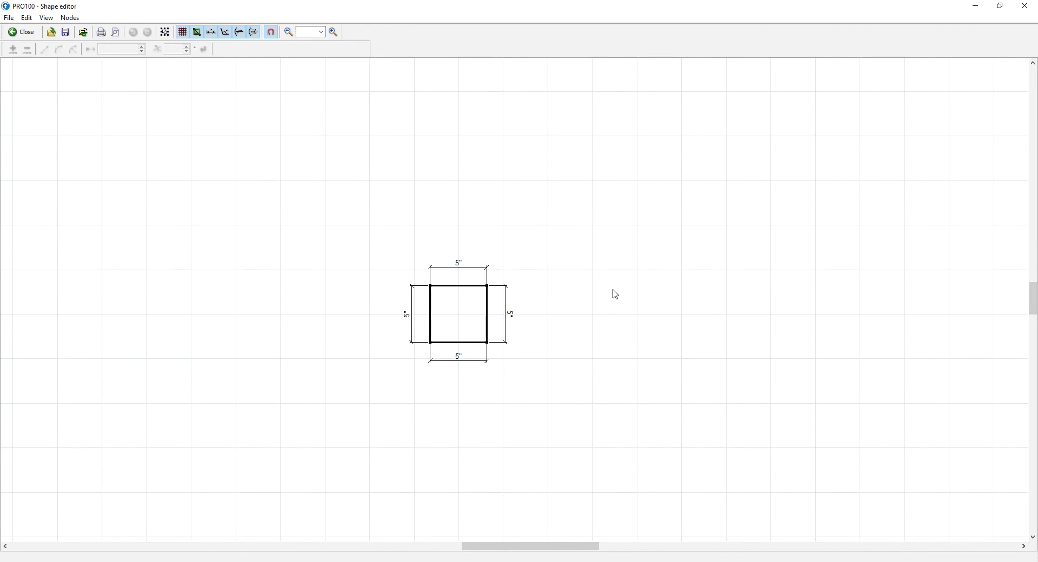
pyautogui.scroll(-1, 616, 294)
pyautogui.scroll(2, 616, 295)
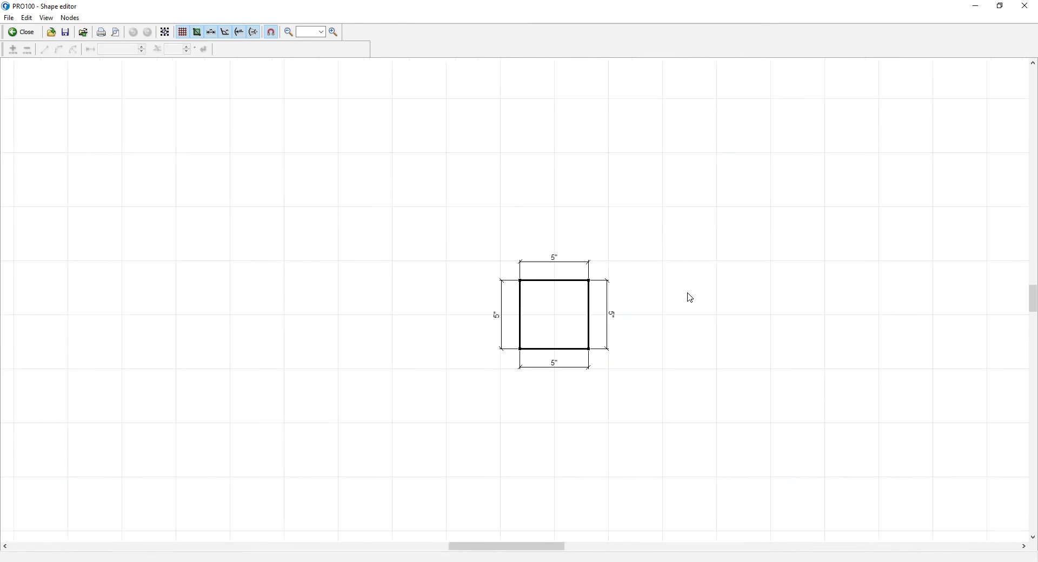
pyautogui.scroll(1, 688, 299)
pyautogui.scroll(1, 682, 280)
pyautogui.scroll(1, 686, 273)
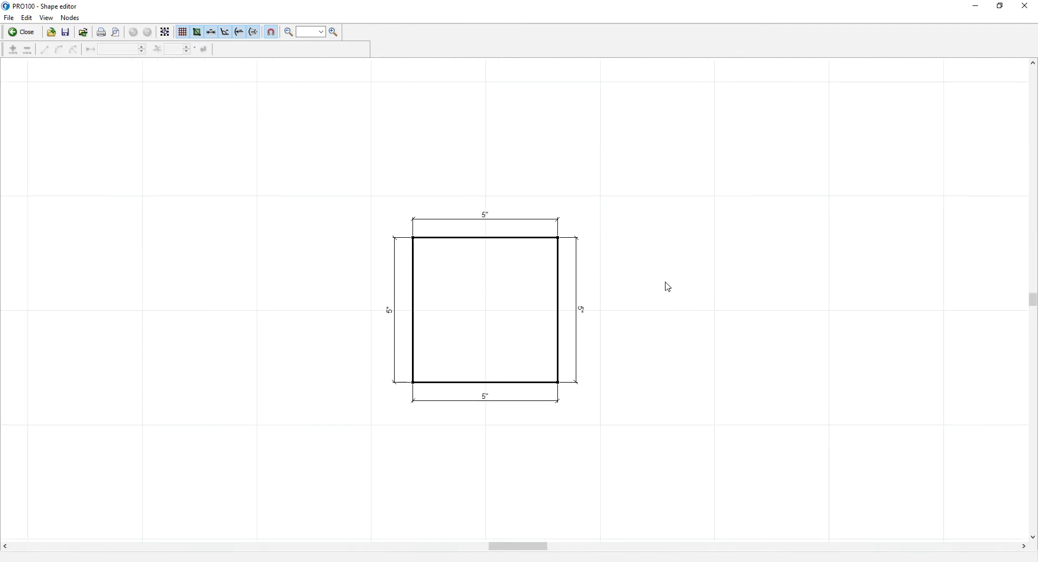
pyautogui.moveTo(665, 282); pyautogui.dragTo(696, 267, button='middle')
pyautogui.scroll(-1, 697, 266)
pyautogui.scroll(1, 696, 251)
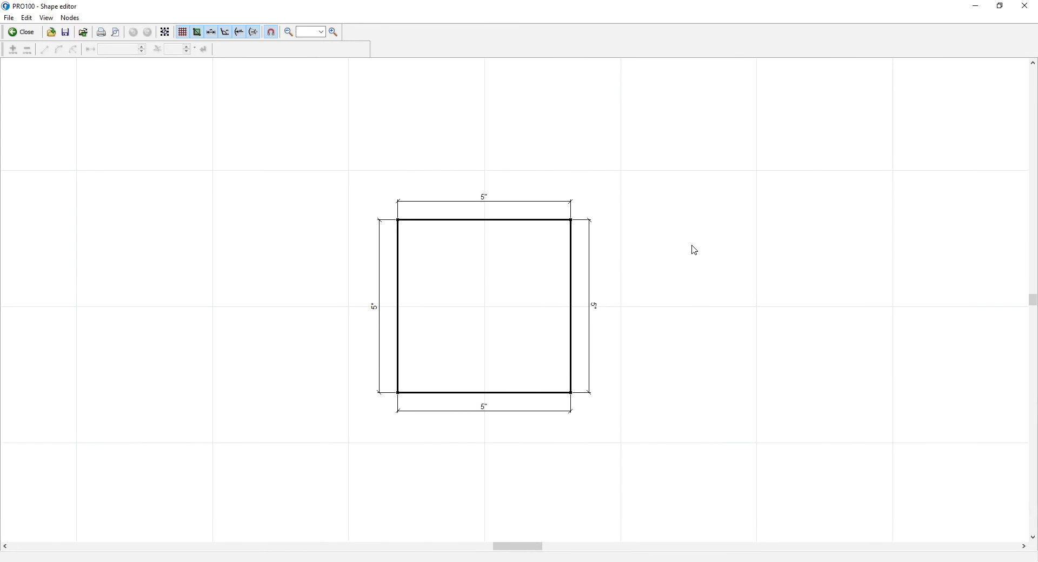
pyautogui.scroll(1, 684, 259)
pyautogui.scroll(-1, 693, 234)
pyautogui.scroll(1, 696, 236)
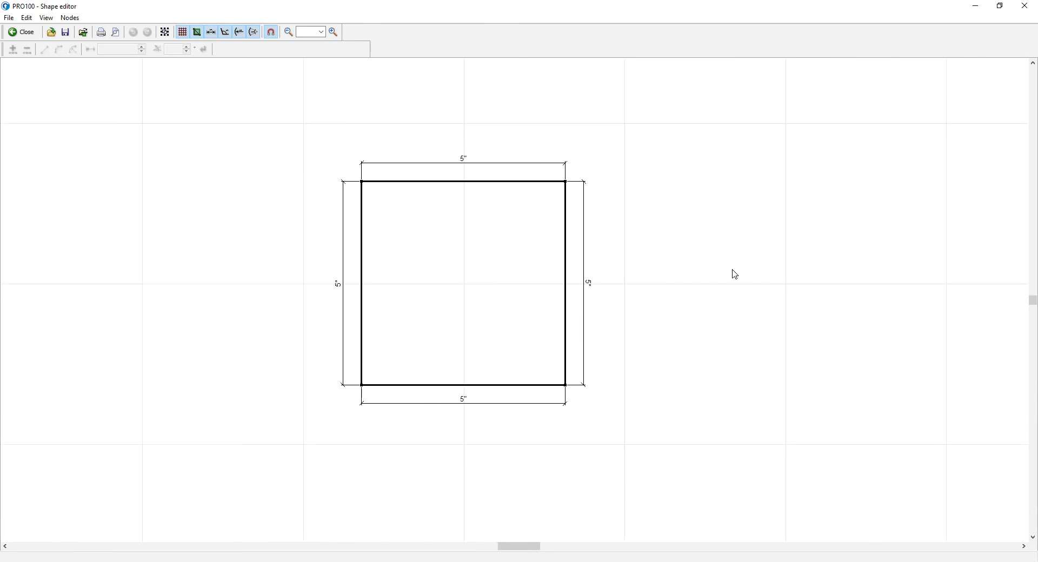
pyautogui.scroll(1, 735, 275)
pyautogui.scroll(-1, 736, 275)
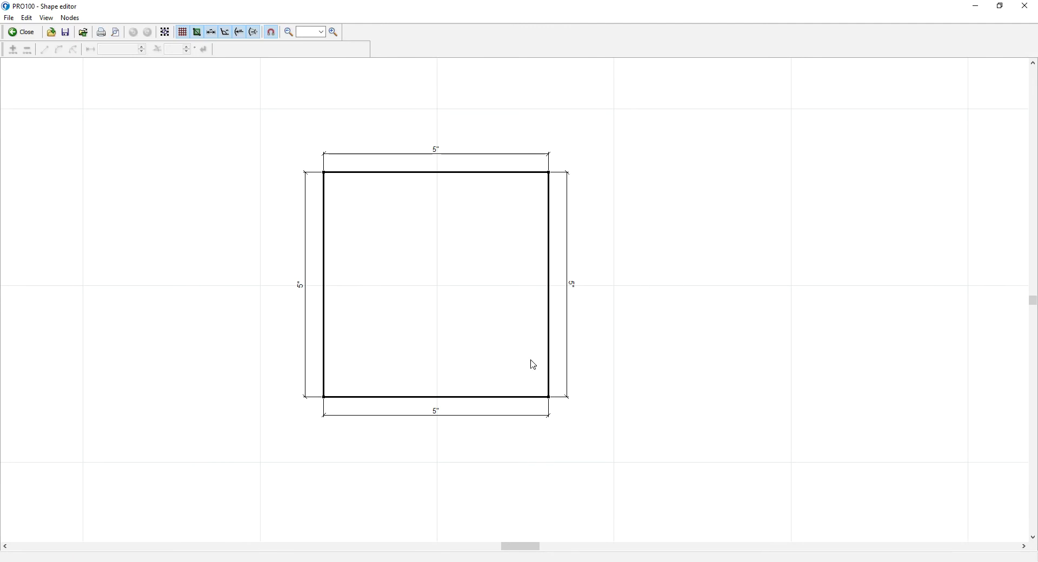
pyautogui.click(549, 400)
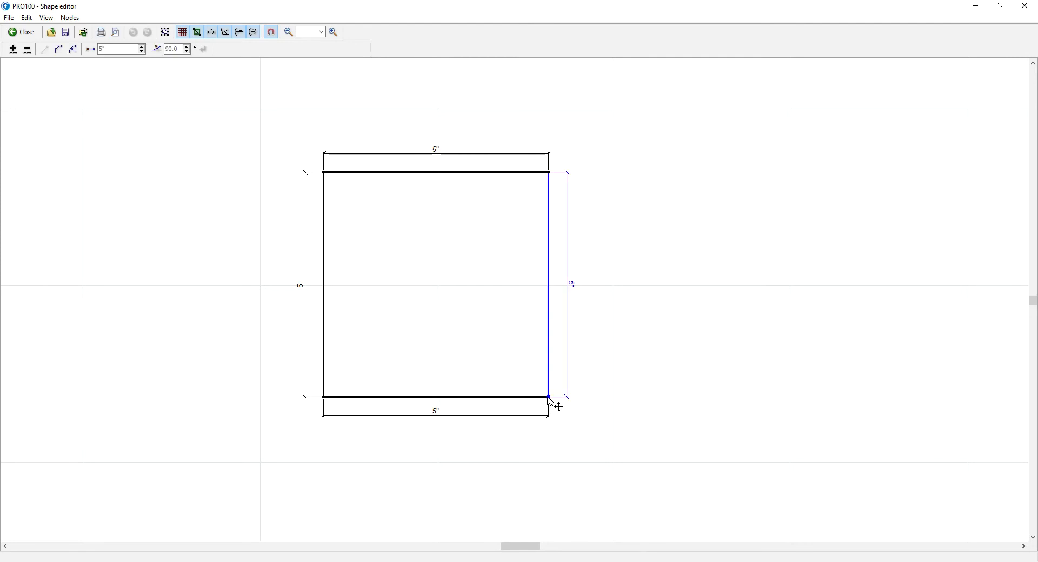
pyautogui.moveTo(548, 398); pyautogui.dragTo(544, 393)
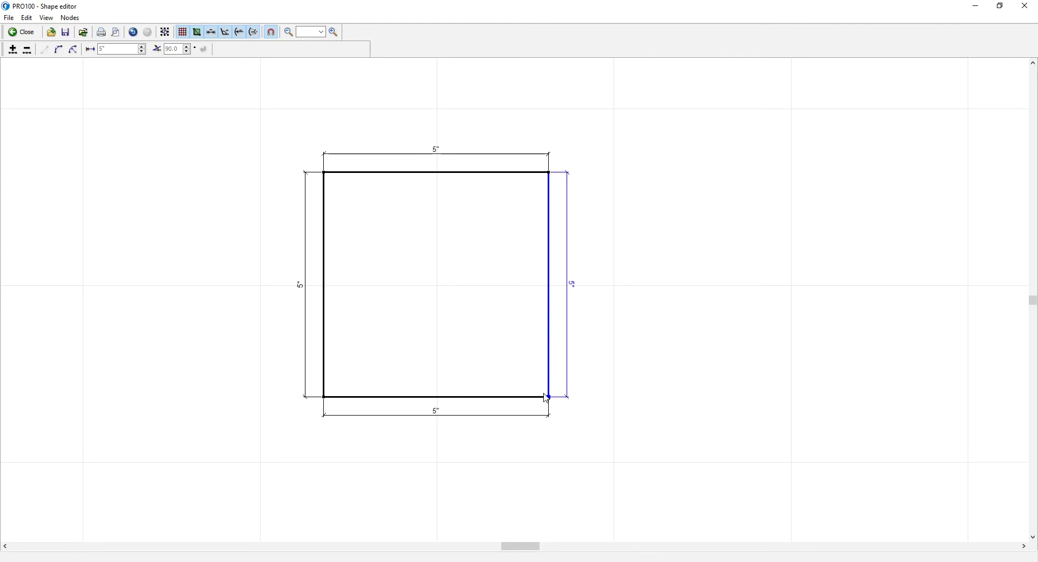
pyautogui.click(325, 174)
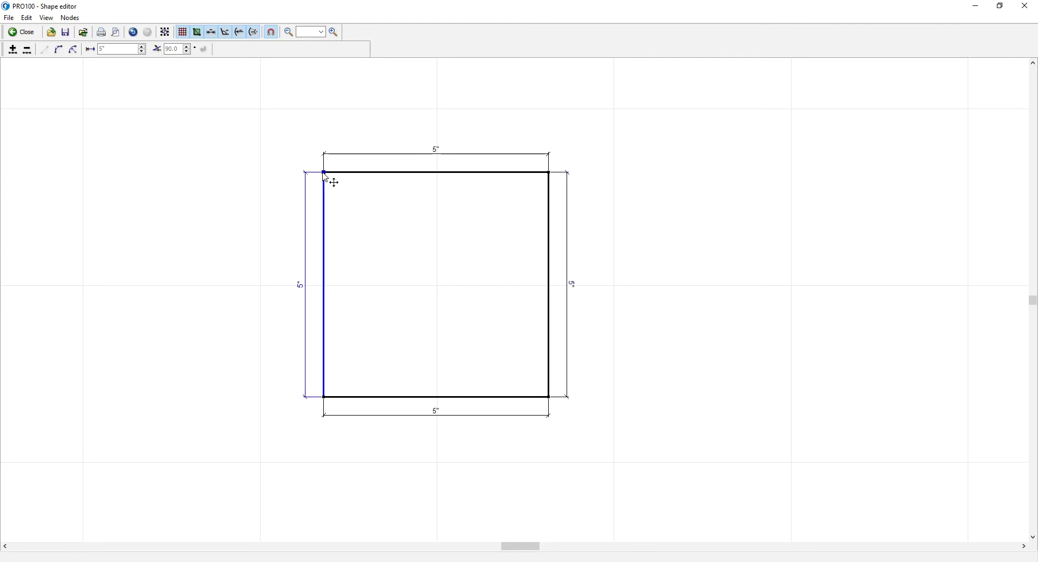
pyautogui.click(12, 50)
pyautogui.click(316, 301)
pyautogui.moveTo(325, 286); pyautogui.dragTo(325, 353)
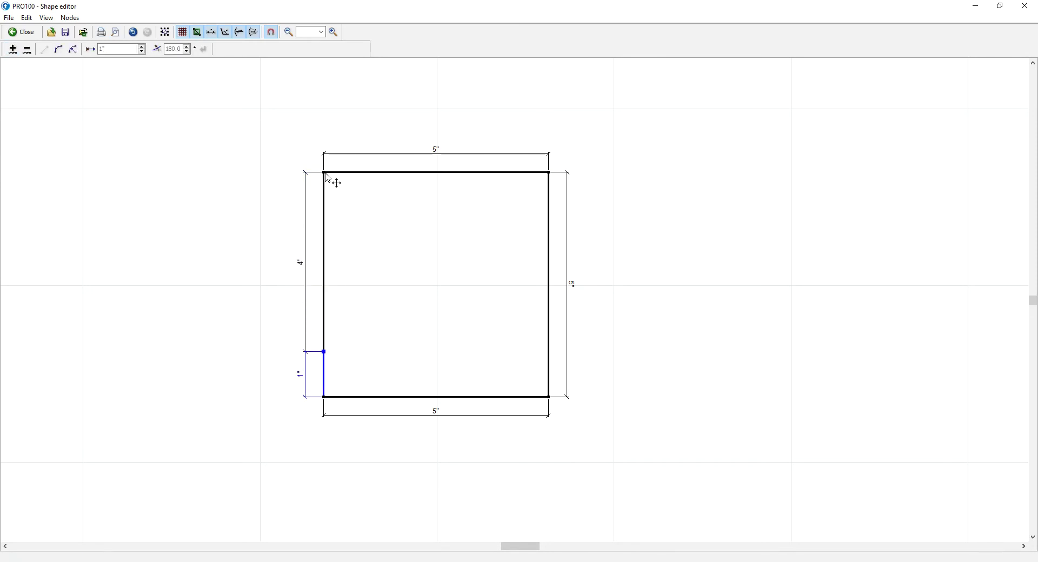
pyautogui.moveTo(331, 180); pyautogui.dragTo(505, 176)
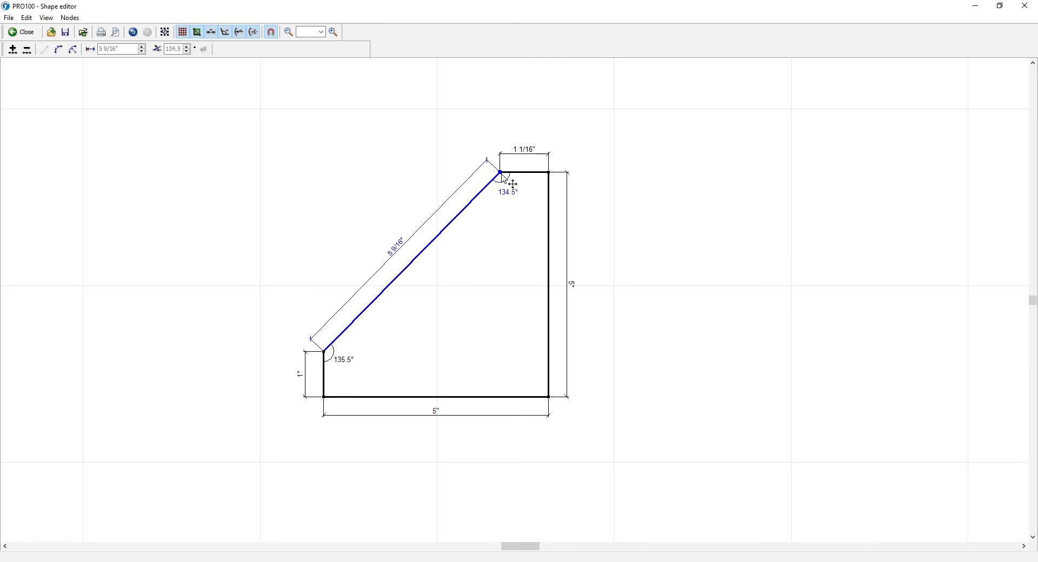
# Add nodes about 1 1/4" along the bottom edge and 13/16" down the right edge, and pull the lower-right corner inward to form a diagonal strip
pyautogui.click(549, 398)
pyautogui.keyDown('shift'); pyautogui.click(520, 398); pyautogui.keyUp('shift')
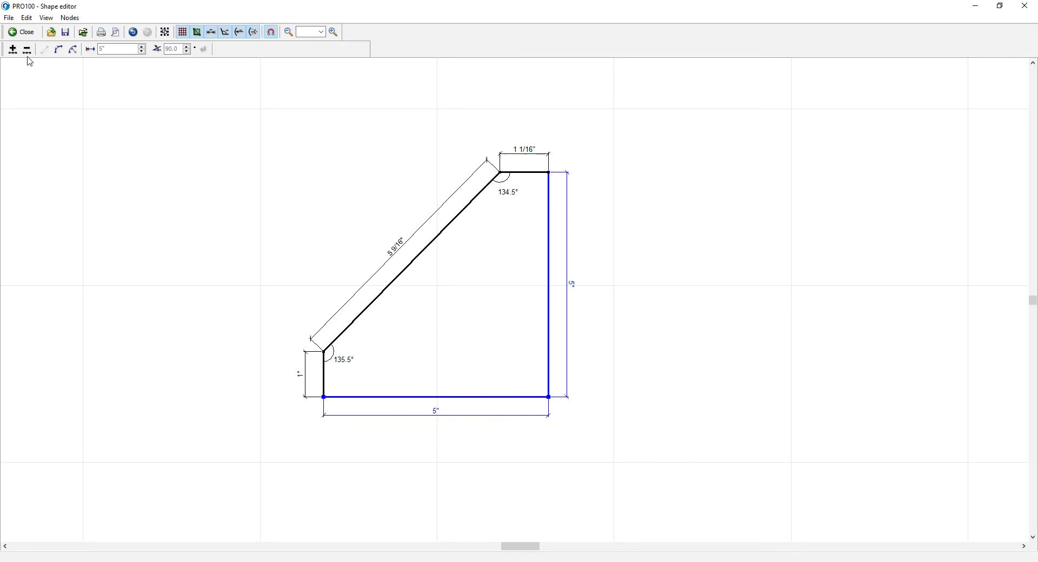
pyautogui.click(13, 49)
pyautogui.click(582, 251)
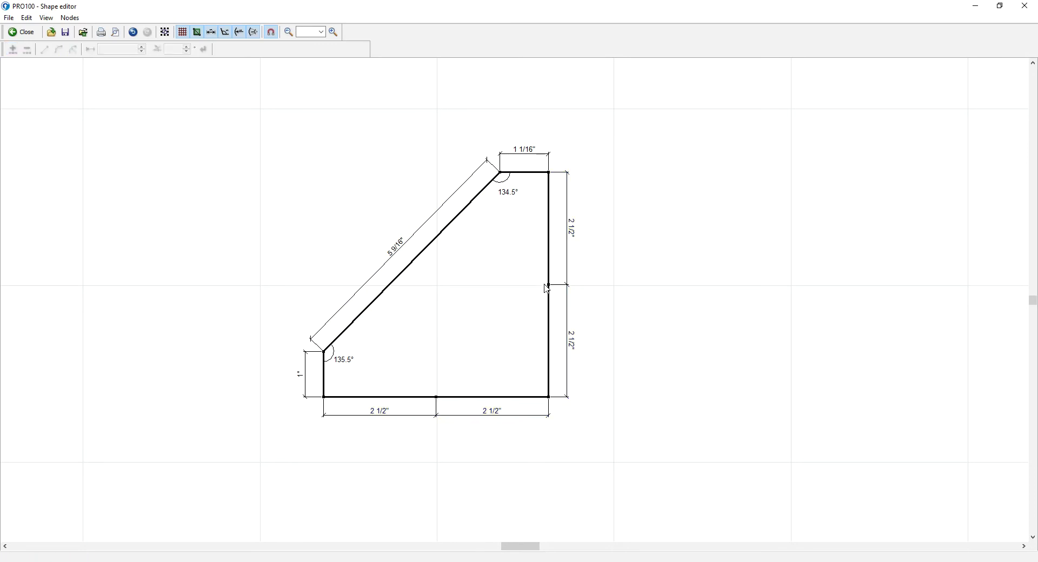
pyautogui.moveTo(551, 288); pyautogui.dragTo(552, 209)
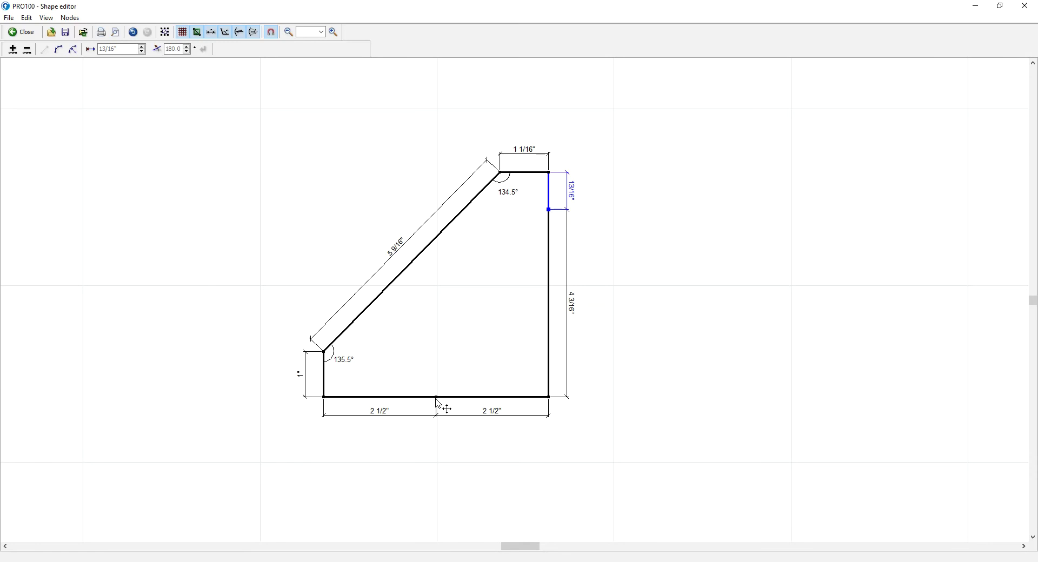
pyautogui.moveTo(437, 401); pyautogui.dragTo(381, 402)
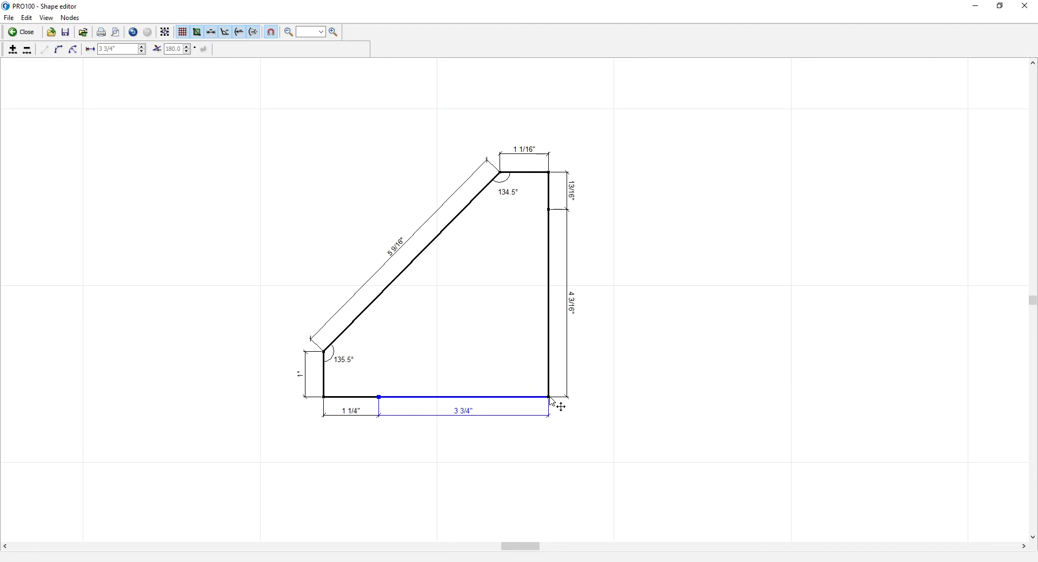
pyautogui.moveTo(551, 402); pyautogui.dragTo(472, 295)
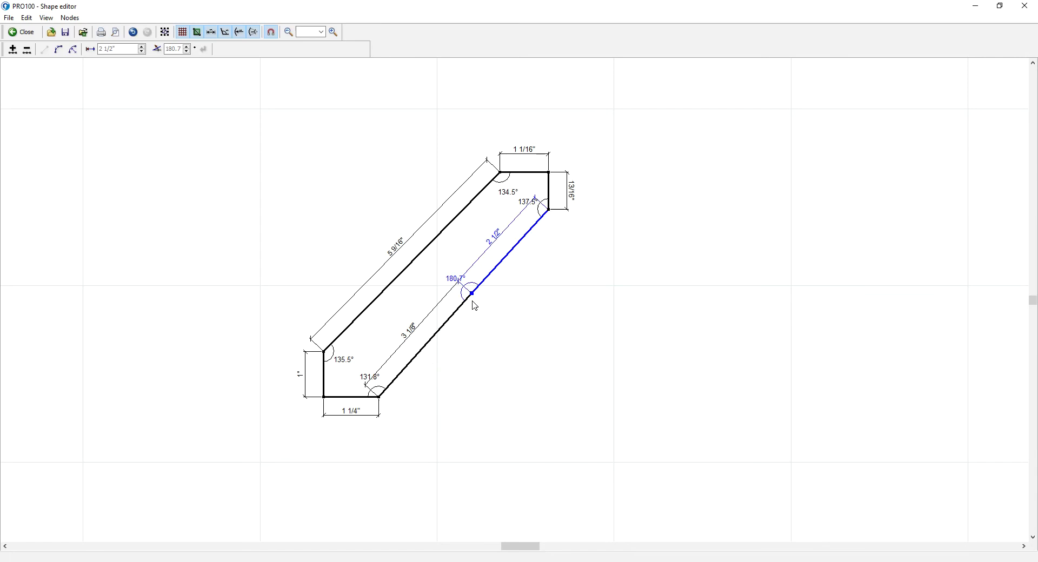
# Remove the middle node from the lower diagonal edge and divide that edge with nodes into four equal 1 7/16" segments
pyautogui.click(27, 50)
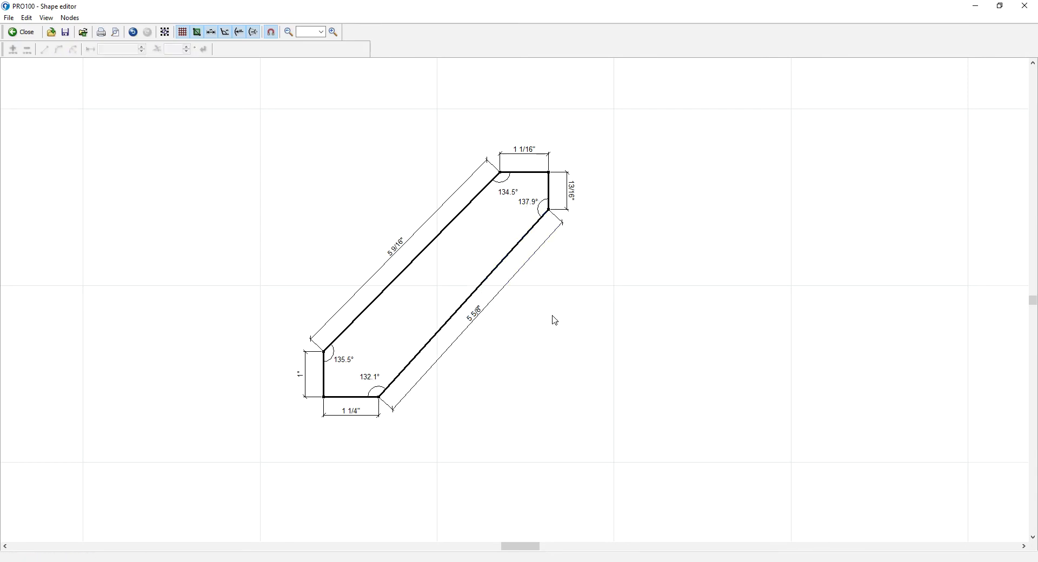
pyautogui.click(381, 398)
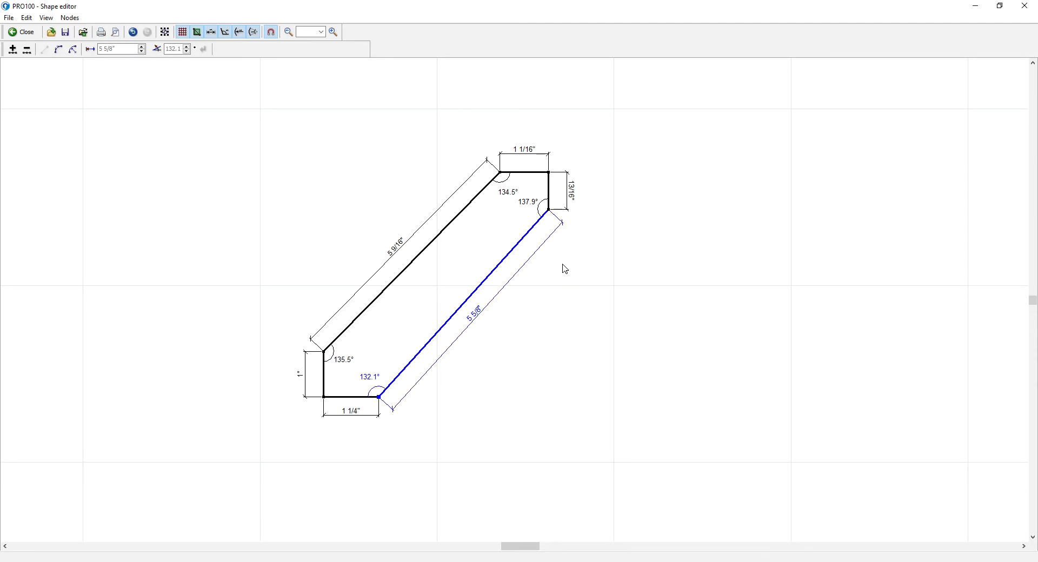
pyautogui.click(13, 50)
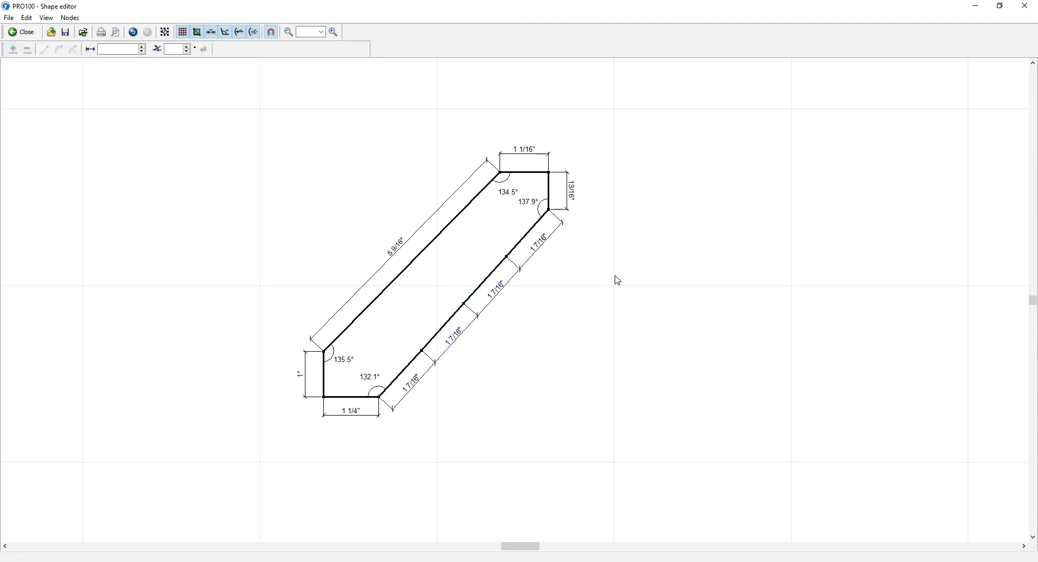
# Shift the outer new nodes to form a 7/16" horizontal and a 9/16" vertical ledge, and remove the remaining middle node
pyautogui.moveTo(507, 256); pyautogui.dragTo(529, 210)
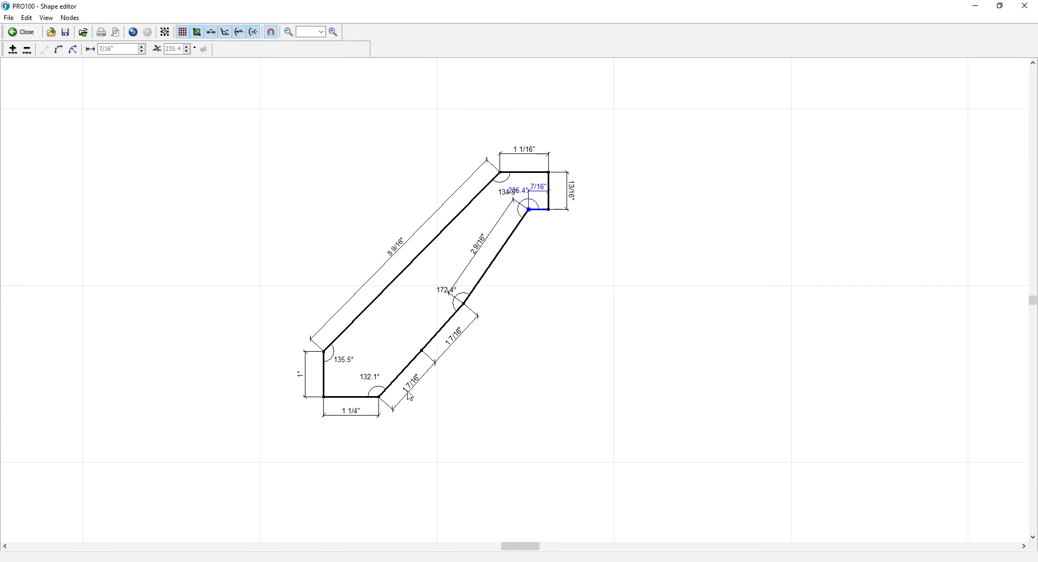
pyautogui.moveTo(422, 350); pyautogui.dragTo(380, 376)
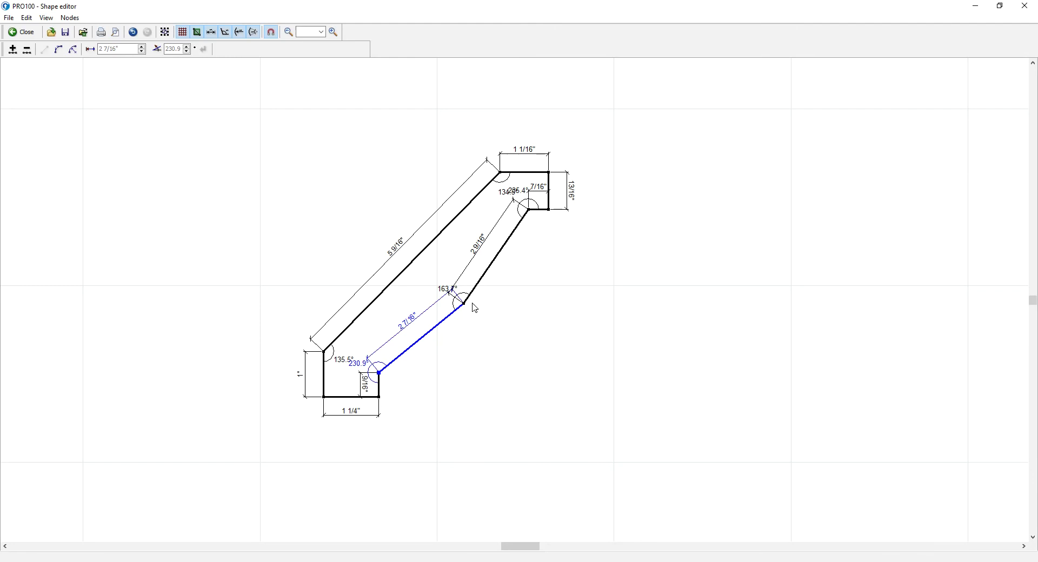
pyautogui.click(28, 51)
pyautogui.hotkey('ctrl', 'z')
pyautogui.click(465, 304)
pyautogui.click(27, 50)
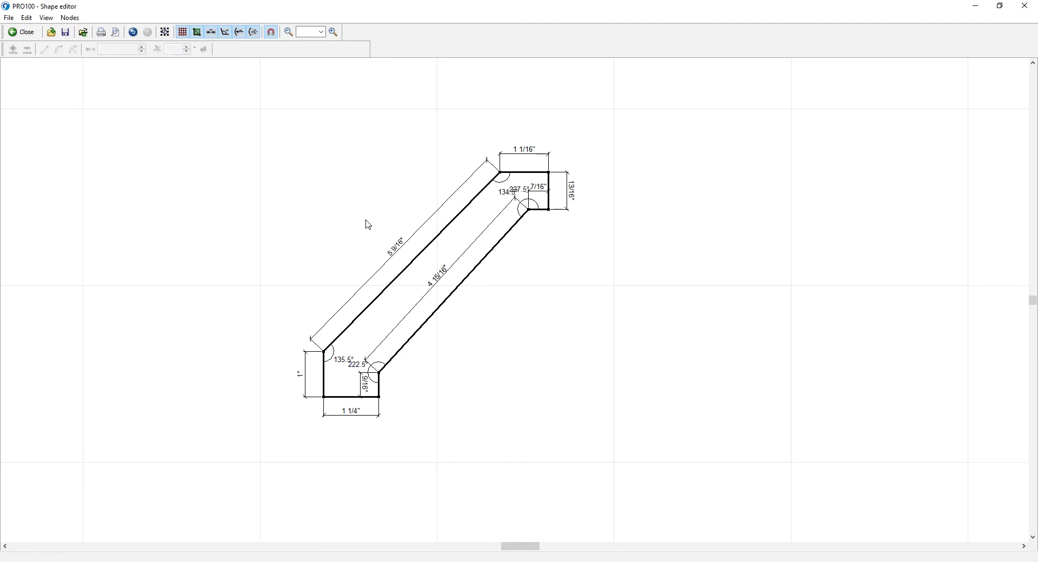
# Convert the 4 15/16" inner diagonal segment to a curve and adjust both handles so it bulges smoothly outward
pyautogui.click(380, 374)
pyautogui.click(59, 50)
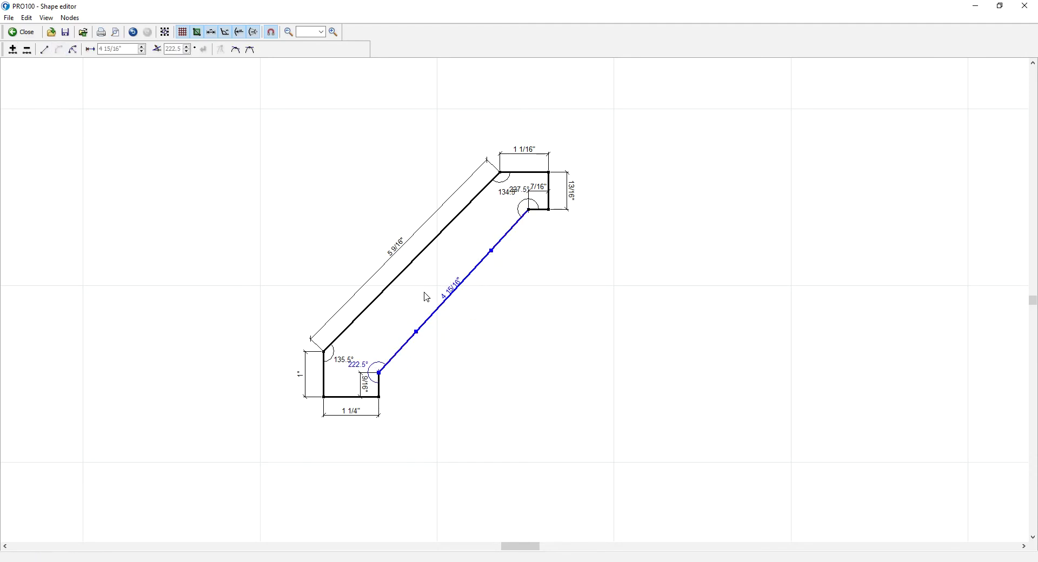
pyautogui.moveTo(417, 331); pyautogui.dragTo(447, 355)
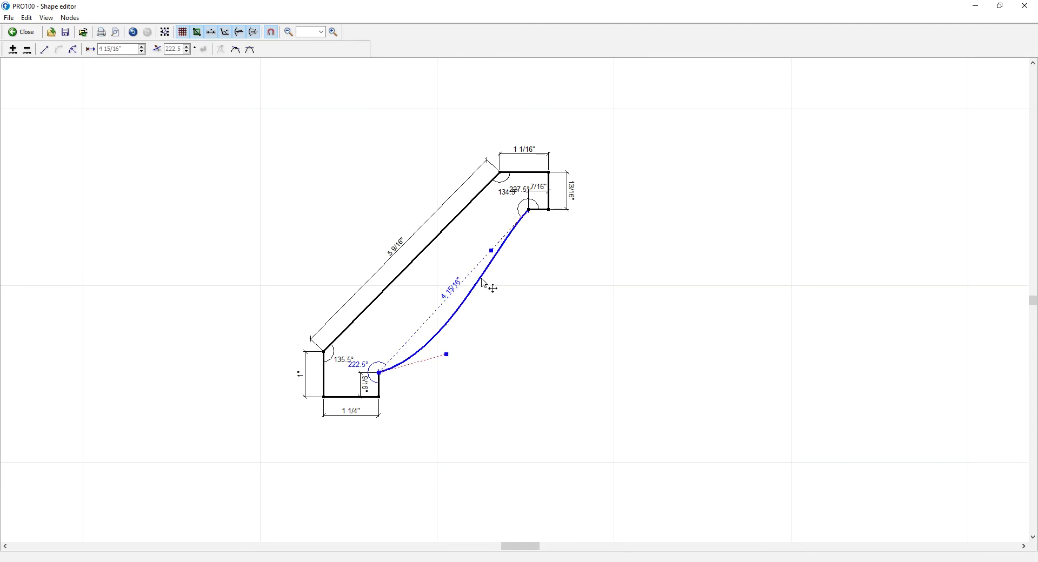
pyautogui.moveTo(492, 252); pyautogui.dragTo(507, 286)
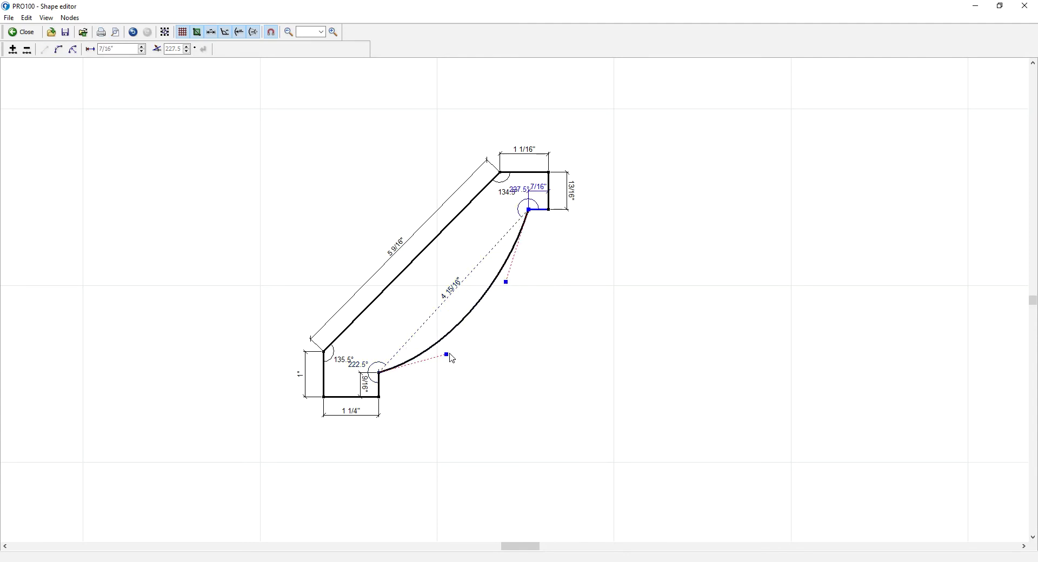
pyautogui.moveTo(452, 359); pyautogui.dragTo(476, 337)
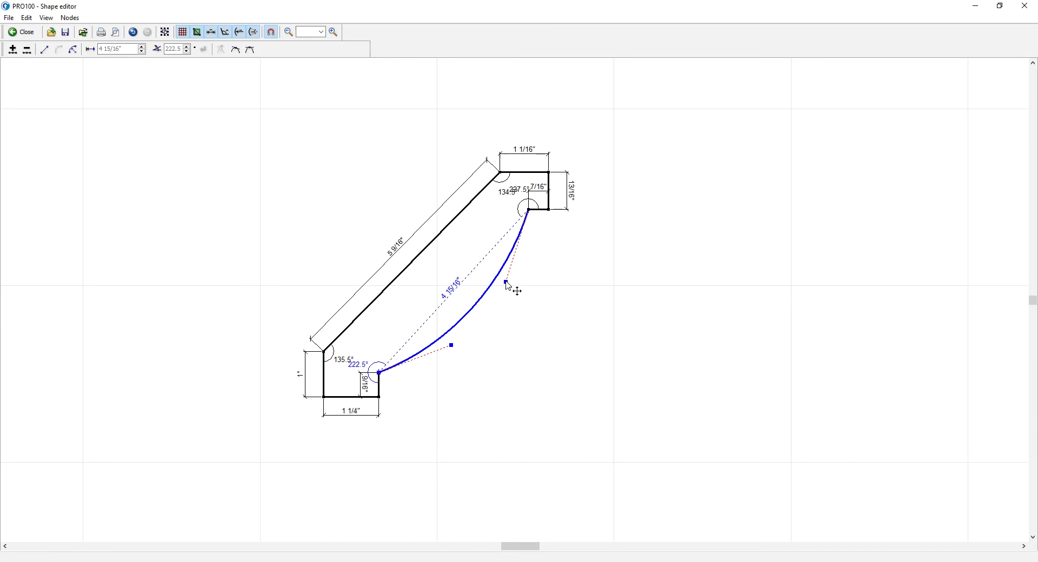
pyautogui.moveTo(507, 283); pyautogui.dragTo(512, 294)
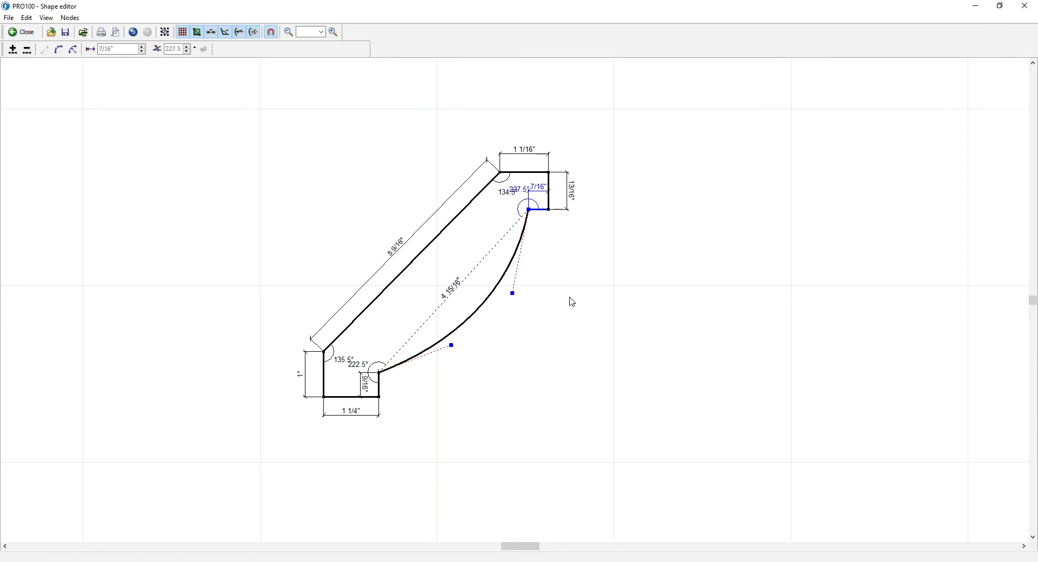
# Close the shape editor and place a copy of the profile panel along the wall, 3 1/16" from the room corner
pyautogui.click(22, 32)
pyautogui.moveTo(515, 308); pyautogui.dragTo(524, 341)
pyautogui.moveTo(444, 294); pyautogui.dragTo(366, 320)
# Unlock the copied profile's depth and stretch it along the wall into a molding 38 1/16" long
pyautogui.doubleClick(365, 320)
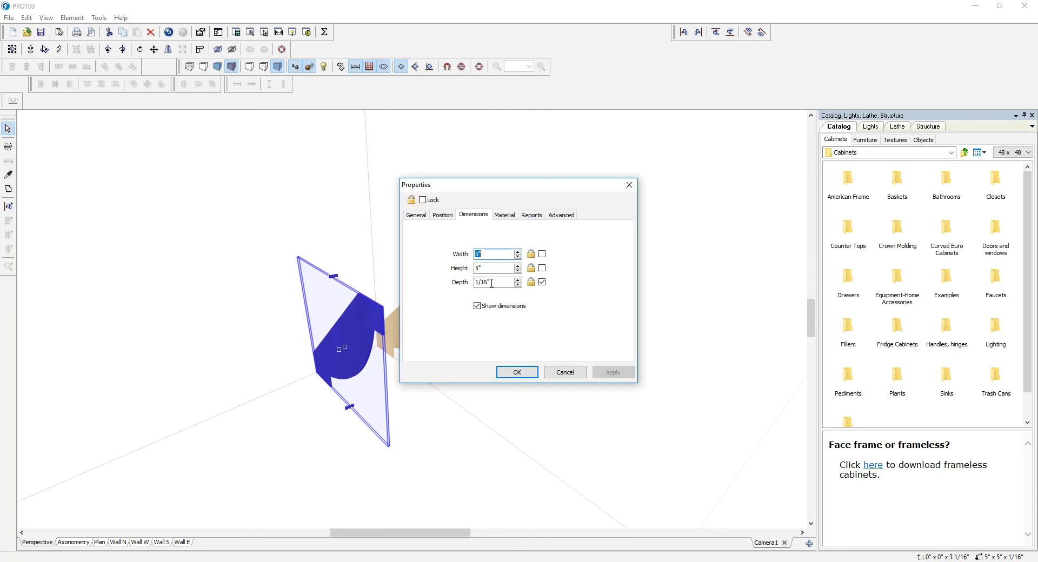
pyautogui.click(542, 284)
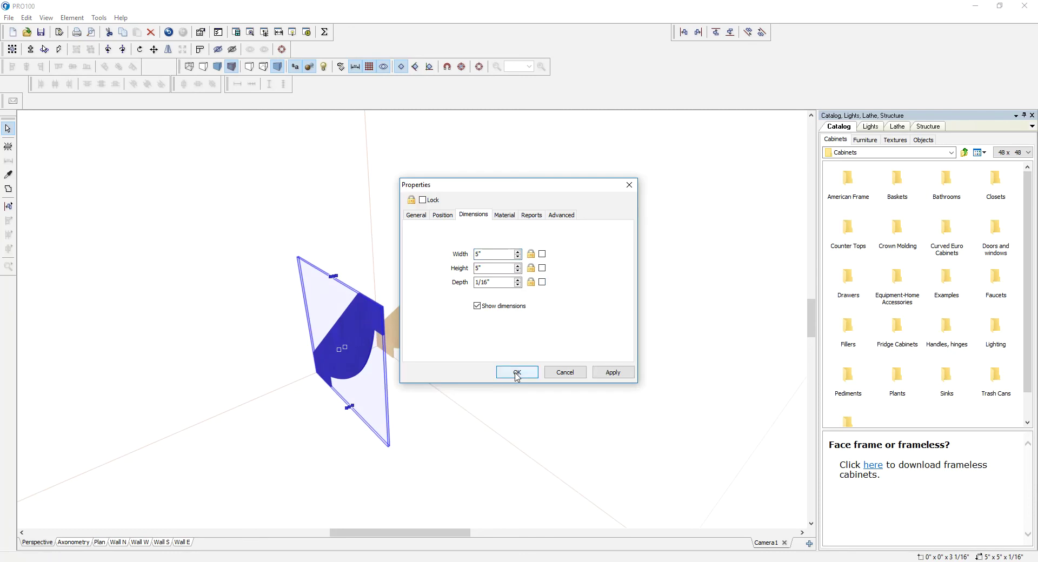
pyautogui.click(515, 374)
pyautogui.moveTo(513, 375); pyautogui.dragTo(489, 414, button='middle')
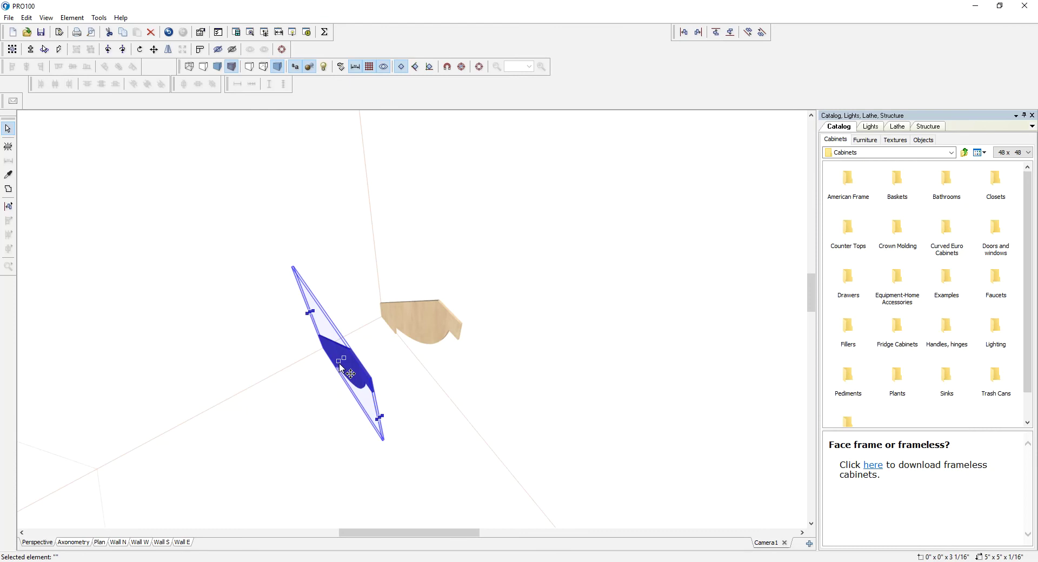
pyautogui.moveTo(341, 360); pyautogui.dragTo(2, 425)
pyautogui.scroll(-5, 524, 419)
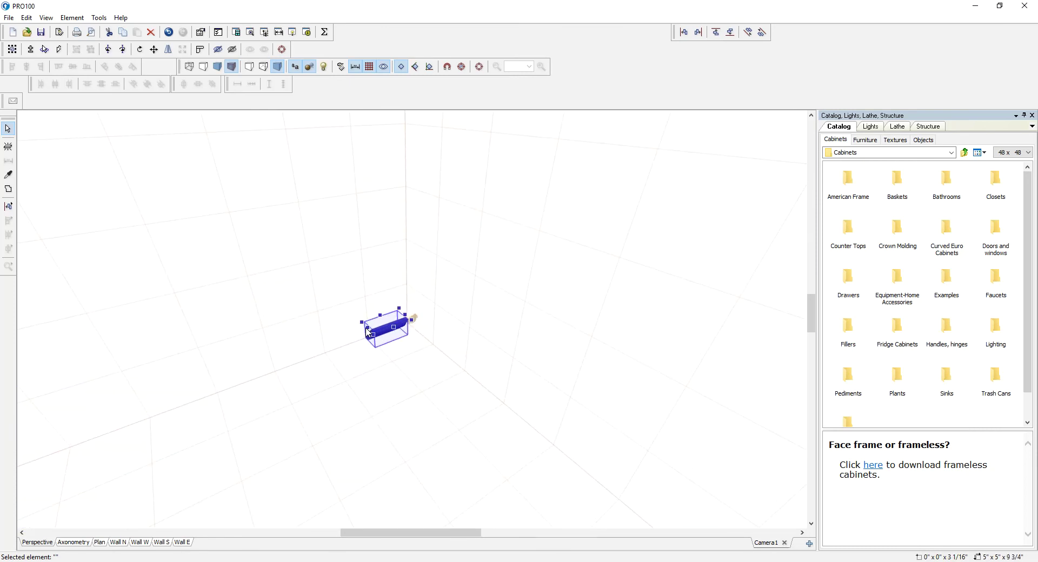
pyautogui.moveTo(368, 329); pyautogui.dragTo(248, 372)
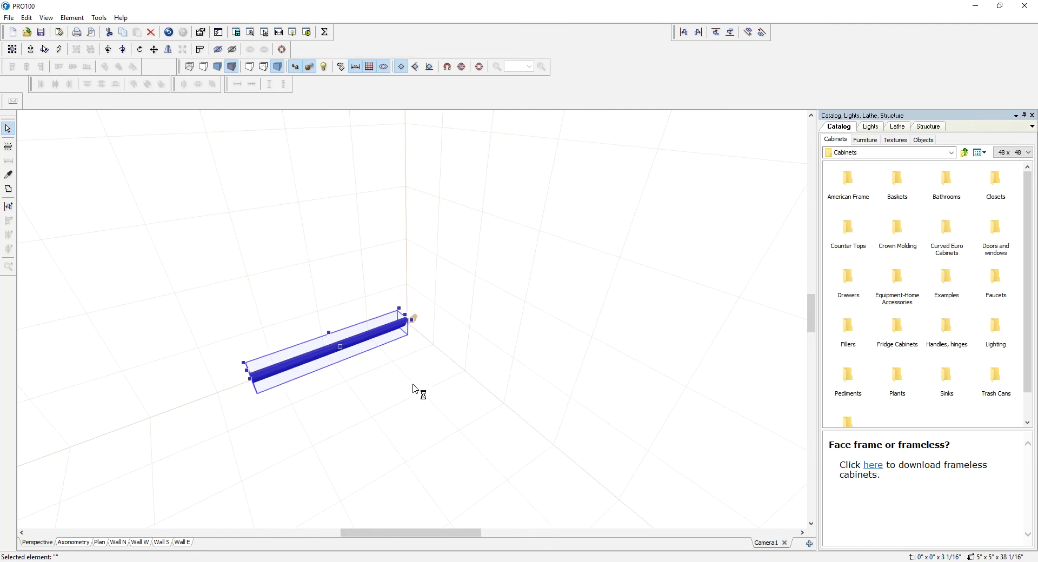
# Slide the long molding to 15 1/16" from the room corner and the thin profile to 4 13/16" from it
pyautogui.click(415, 388)
pyautogui.scroll(4, 415, 379)
pyautogui.moveTo(414, 379); pyautogui.dragTo(371, 346, button='middle')
pyautogui.scroll(-3, 411, 354)
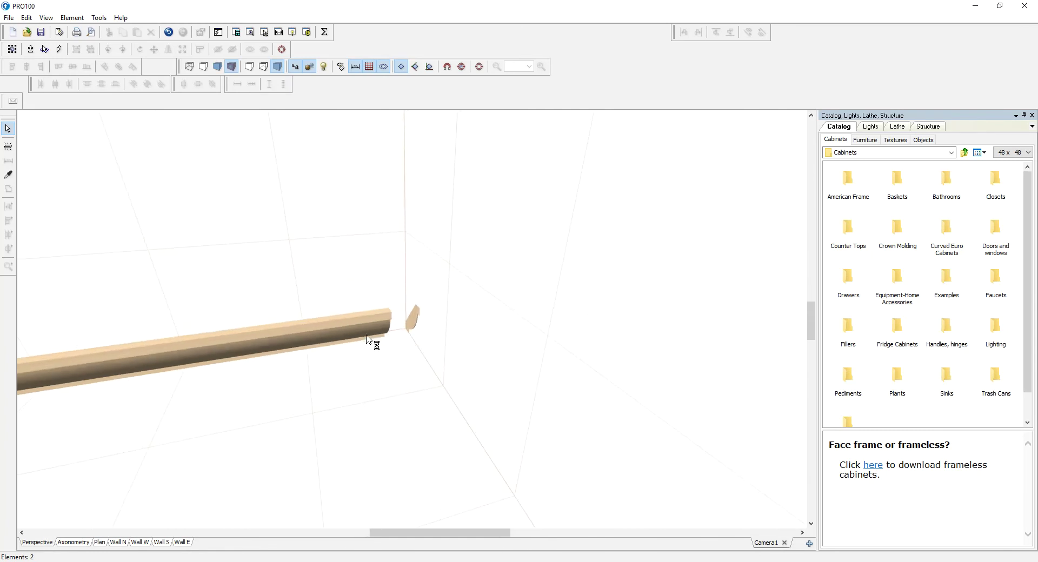
pyautogui.moveTo(371, 345); pyautogui.dragTo(269, 364)
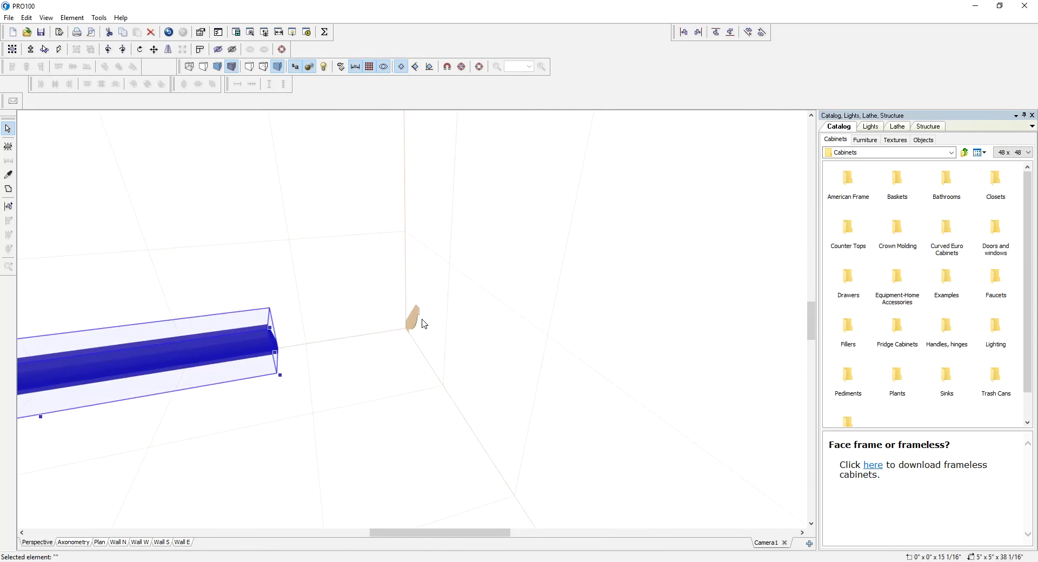
pyautogui.moveTo(420, 322); pyautogui.dragTo(374, 325)
pyautogui.scroll(2, 373, 326)
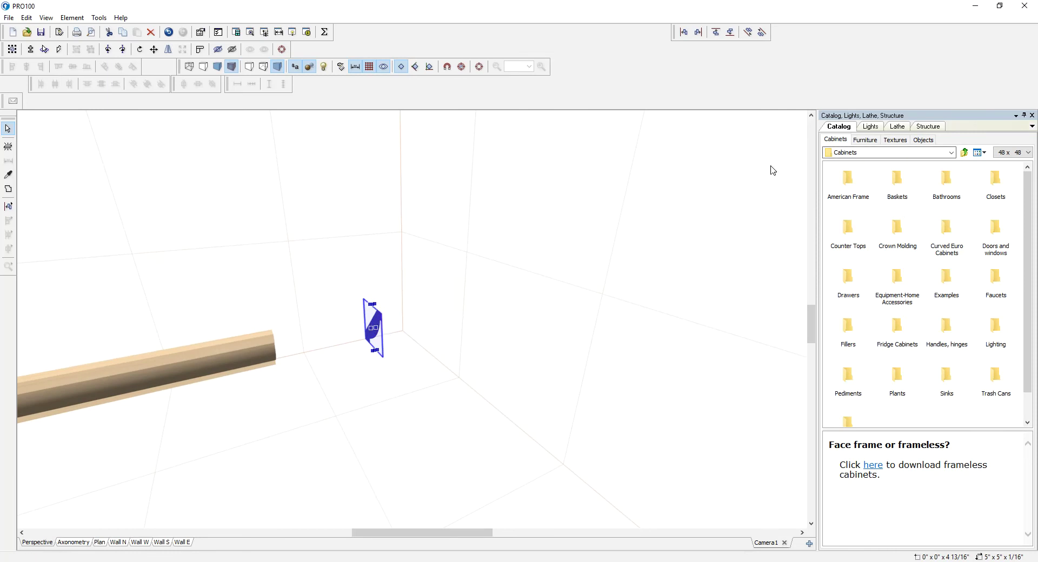
# Lathe the thin profile into a corner piece with Corner and Flip enabled, 2 steps and a 90° angle
pyautogui.click(896, 128)
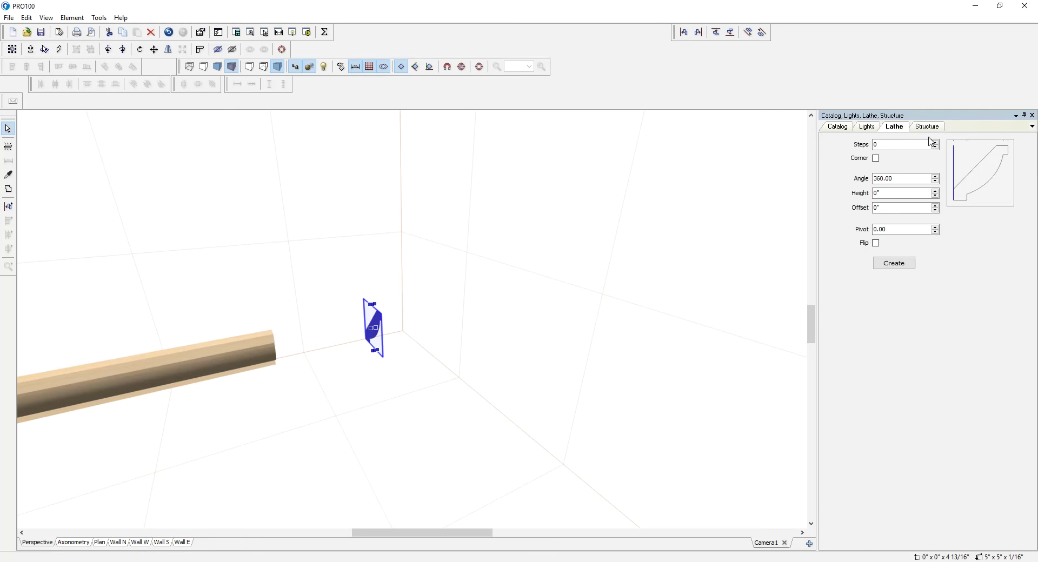
pyautogui.click(877, 159)
pyautogui.press('Tab')
pyautogui.click(876, 245)
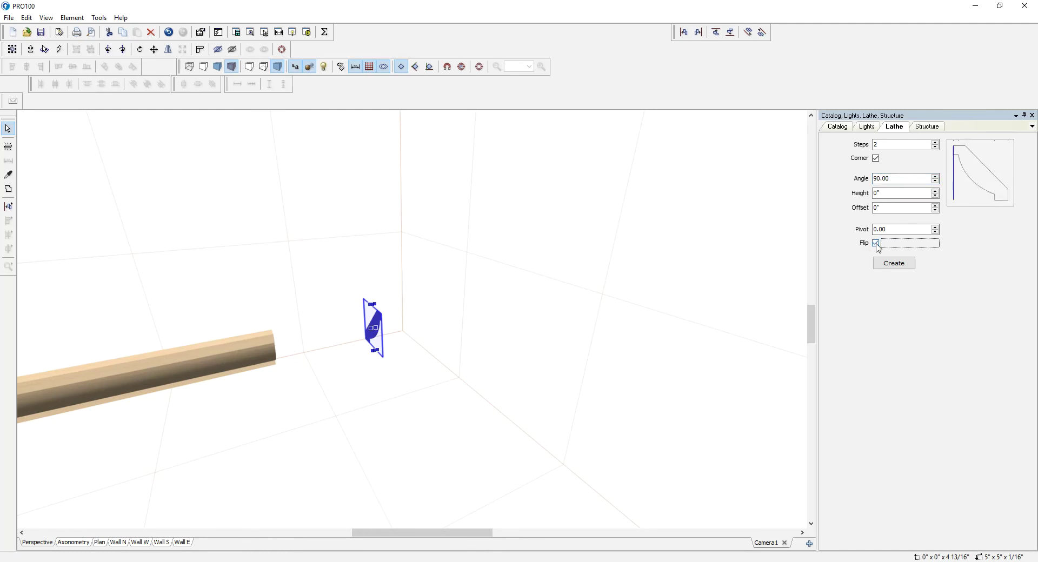
pyautogui.click(894, 263)
# Move the thin source profile out of the way along the other wall, 22 1/4" from the room corner
pyautogui.click(419, 332)
pyautogui.moveTo(417, 331); pyautogui.dragTo(484, 520)
pyautogui.click(415, 332)
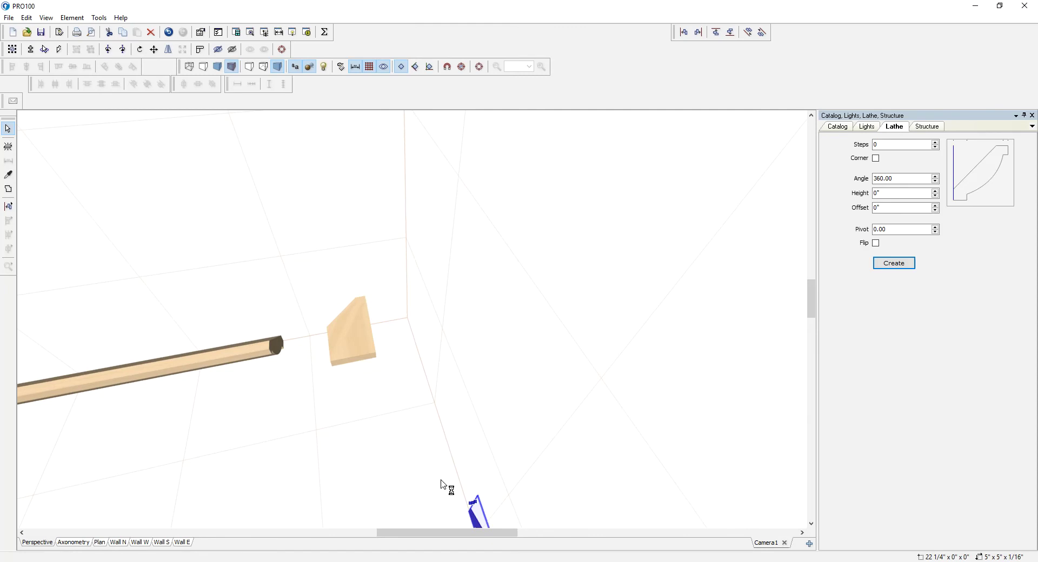
# Rotate the lathed corner piece by two 90° turns and slide it fully into the room corner
pyautogui.click(359, 355)
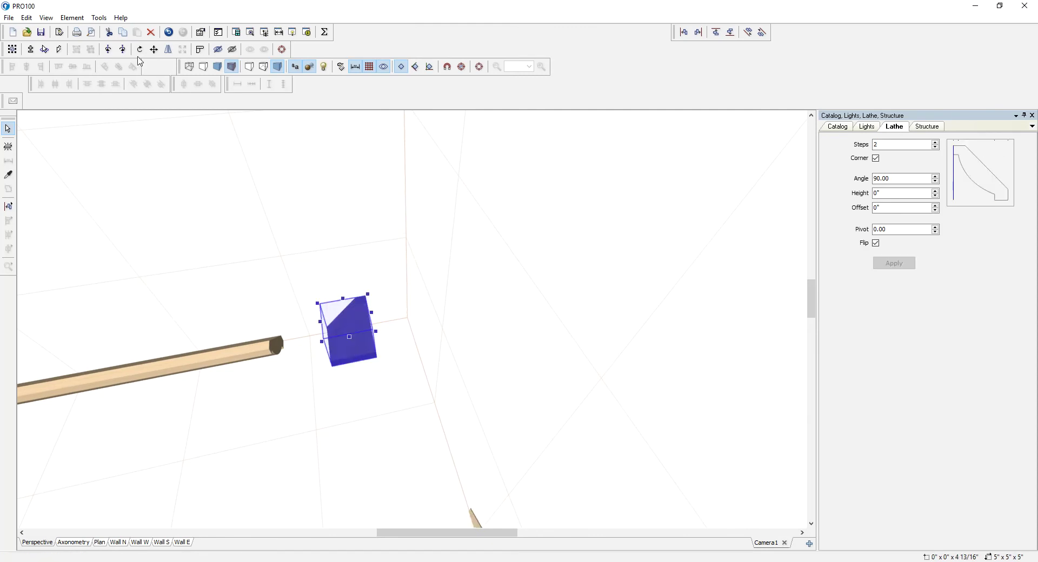
pyautogui.click(122, 49)
pyautogui.click(122, 49)
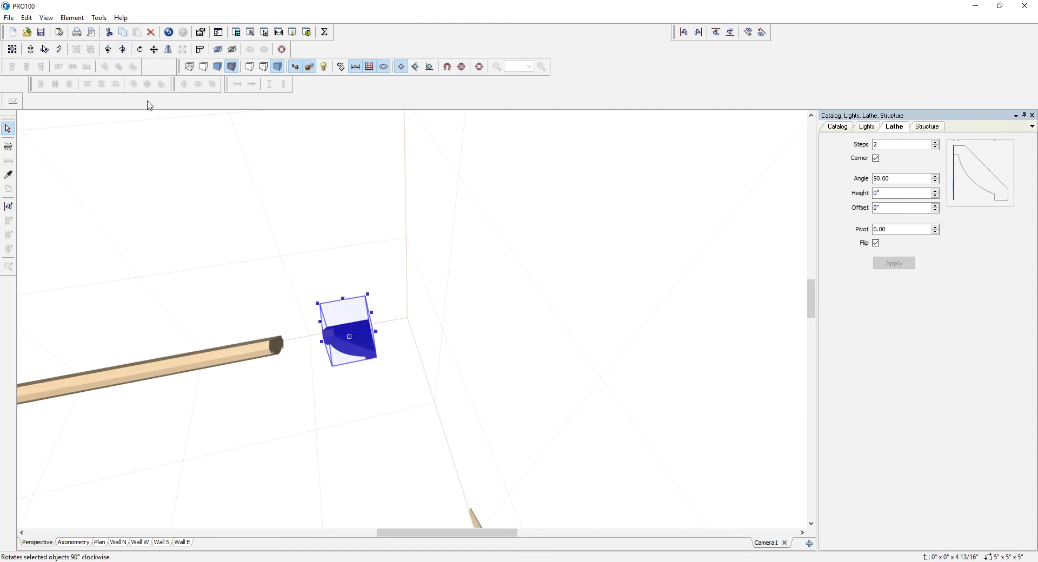
pyautogui.moveTo(415, 389); pyautogui.dragTo(351, 460)
pyautogui.click(383, 349)
pyautogui.moveTo(351, 461); pyautogui.dragTo(343, 324, button='middle')
pyautogui.moveTo(343, 325); pyautogui.dragTo(459, 291)
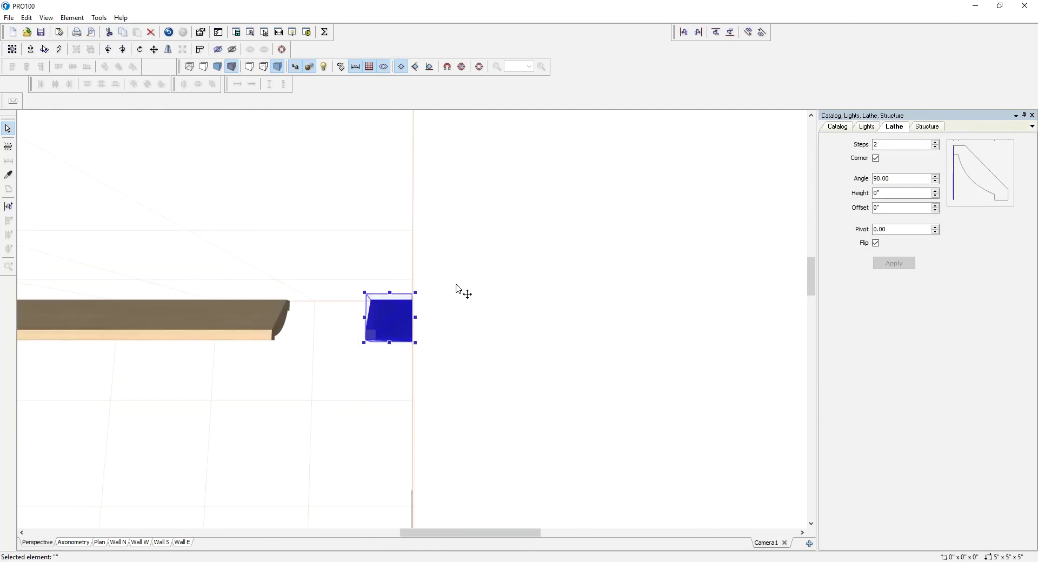
# Slide the long molding along its wall until it butts against the corner piece, 5" from the room corner
pyautogui.moveTo(259, 332); pyautogui.dragTo(440, 317)
pyautogui.click(317, 431)
pyautogui.moveTo(318, 431); pyautogui.dragTo(358, 420, button='middle')
pyautogui.scroll(-4, 361, 420)
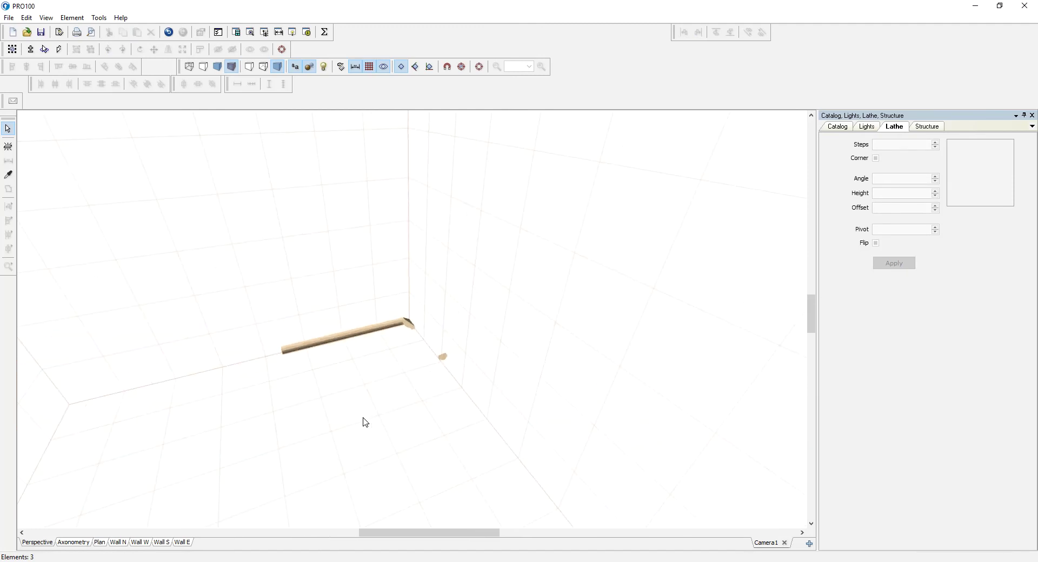
pyautogui.scroll(1, 362, 417)
pyautogui.scroll(3, 363, 418)
pyautogui.scroll(-3, 365, 421)
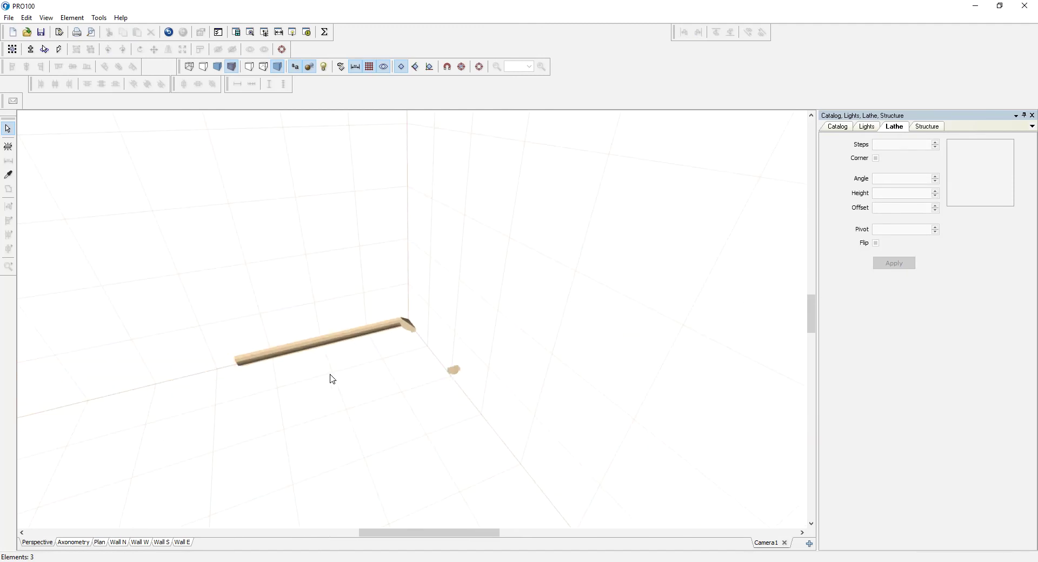
# Delete the leftover thin profile beside the other wall
pyautogui.click(320, 349)
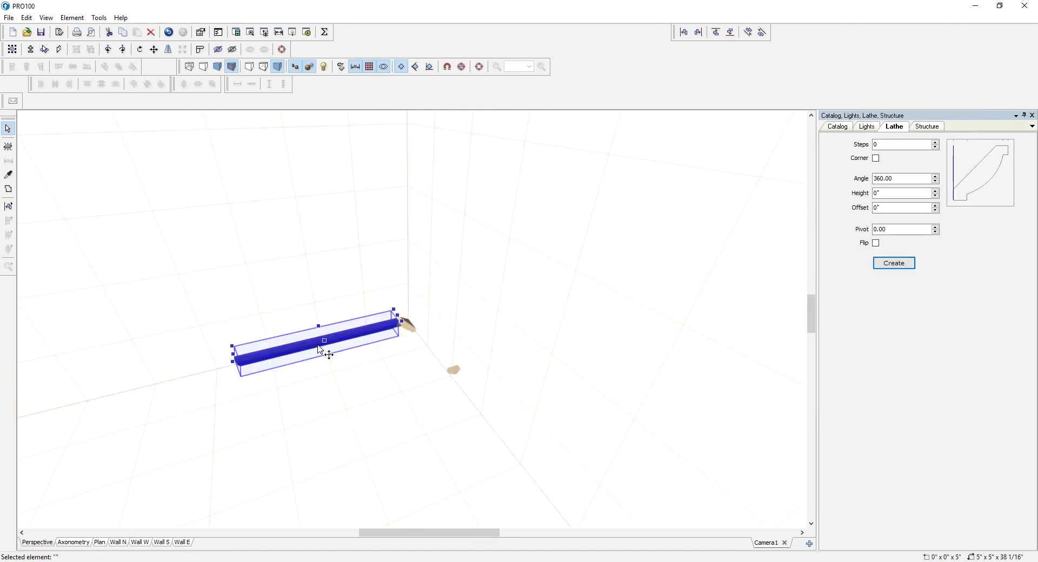
pyautogui.click(454, 371)
pyautogui.press('Delete')
pyautogui.scroll(2, 459, 373)
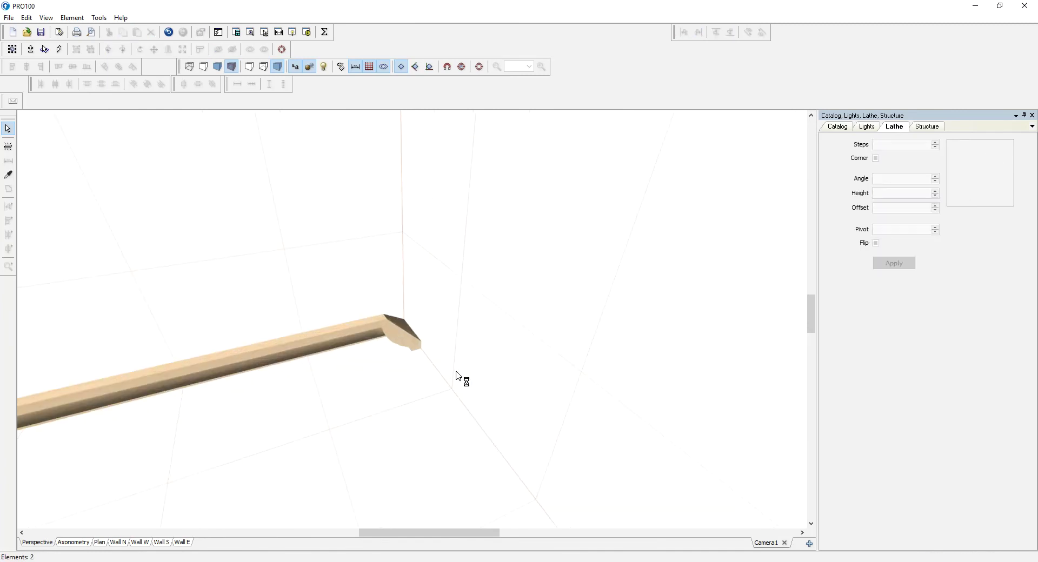
# Copy the long molding, rotate the copy 90° and set it along the other wall against the corner piece
pyautogui.click(241, 363)
pyautogui.keyDown('ctrl'); pyautogui.moveTo(241, 363); pyautogui.dragTo(288, 461); pyautogui.keyUp('ctrl')
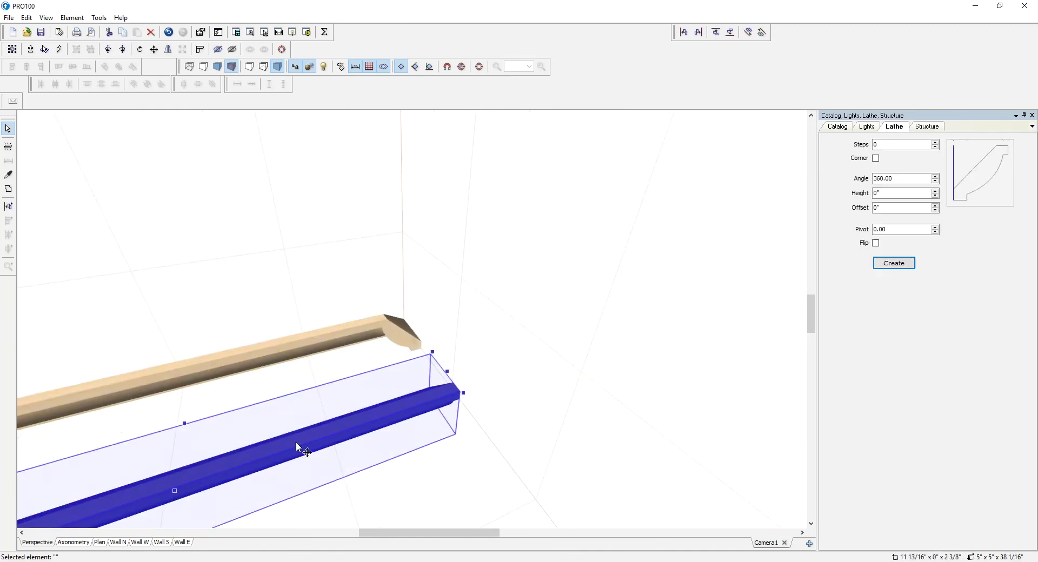
pyautogui.click(118, 52)
pyautogui.moveTo(184, 396); pyautogui.dragTo(568, 261)
pyautogui.click(247, 457)
pyautogui.moveTo(287, 455); pyautogui.dragTo(339, 418)
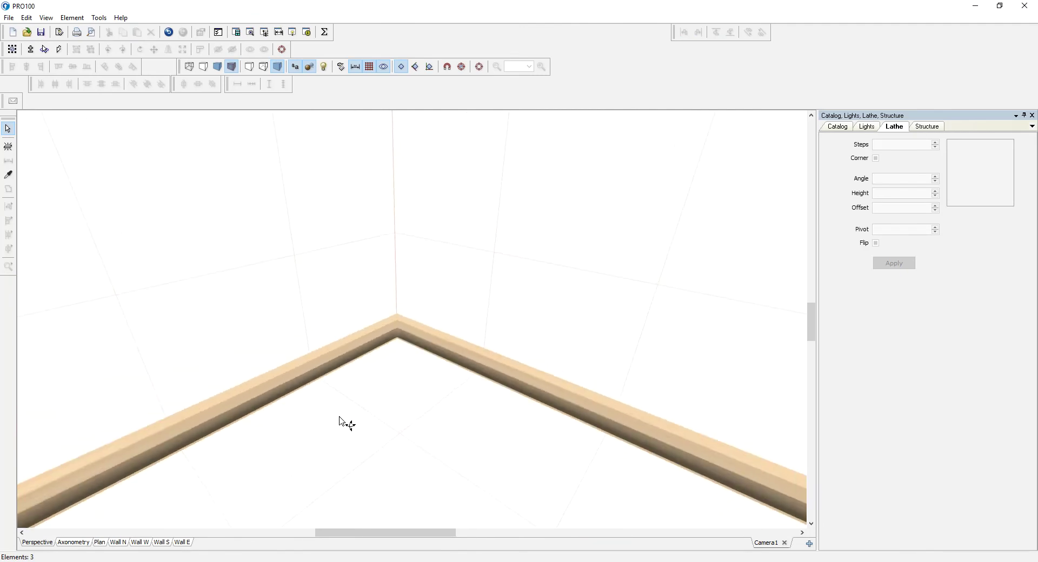
# Group both moldings and the corner piece into one element
pyautogui.hotkey('ctrl', 'a')
pyautogui.scroll(-4, 367, 394)
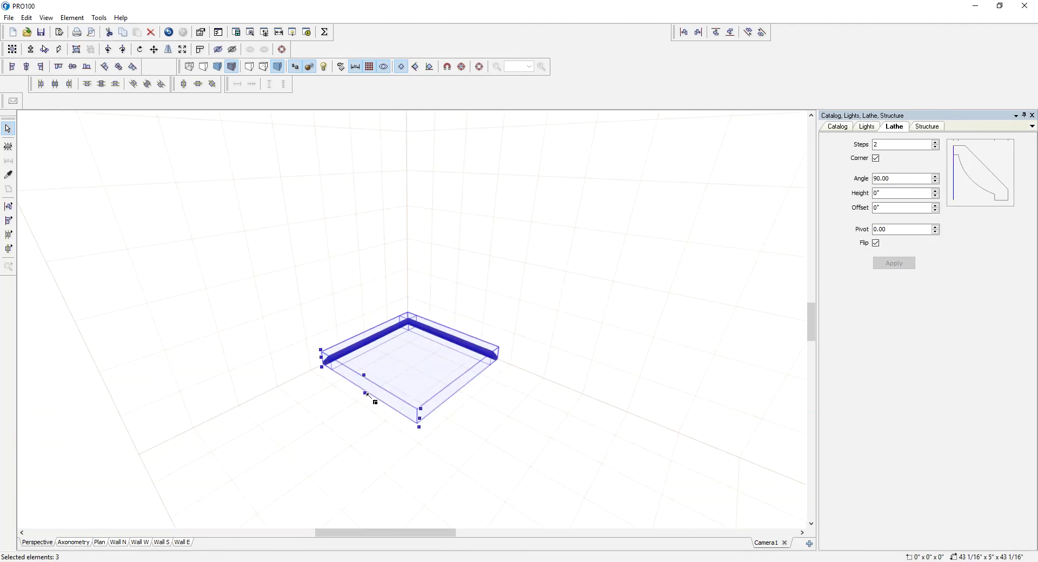
pyautogui.click(76, 49)
pyautogui.scroll(5, 460, 259)
pyautogui.scroll(-2, 464, 259)
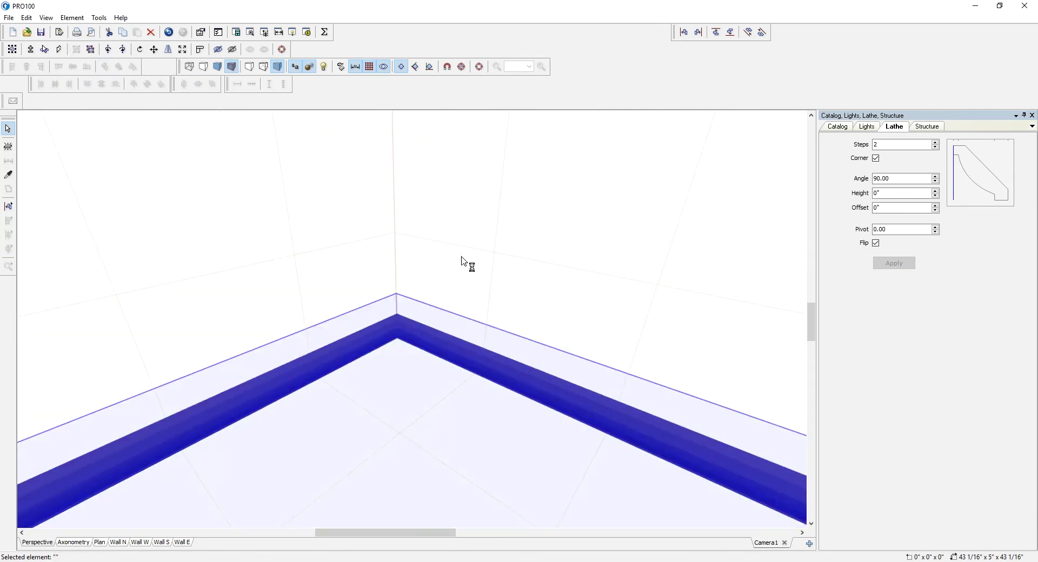
# Lock the dimensions of the 5" inside corner piece within the grouped molding
pyautogui.click(404, 325)
pyautogui.keyDown('shift'); pyautogui.moveTo(401, 388); pyautogui.dragTo(406, 344); pyautogui.keyUp('shift')
pyautogui.click(397, 326)
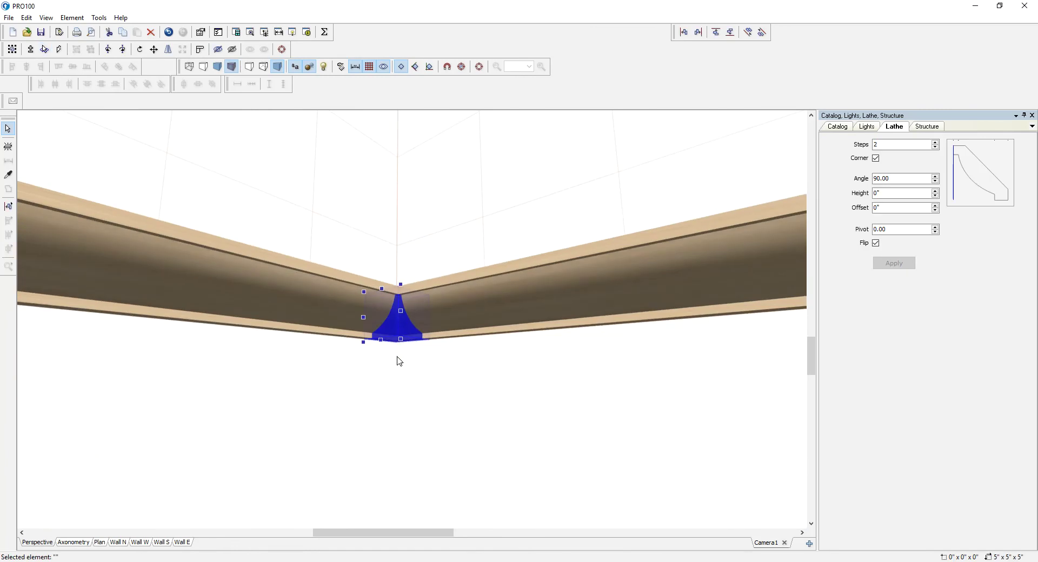
pyautogui.doubleClick(397, 337)
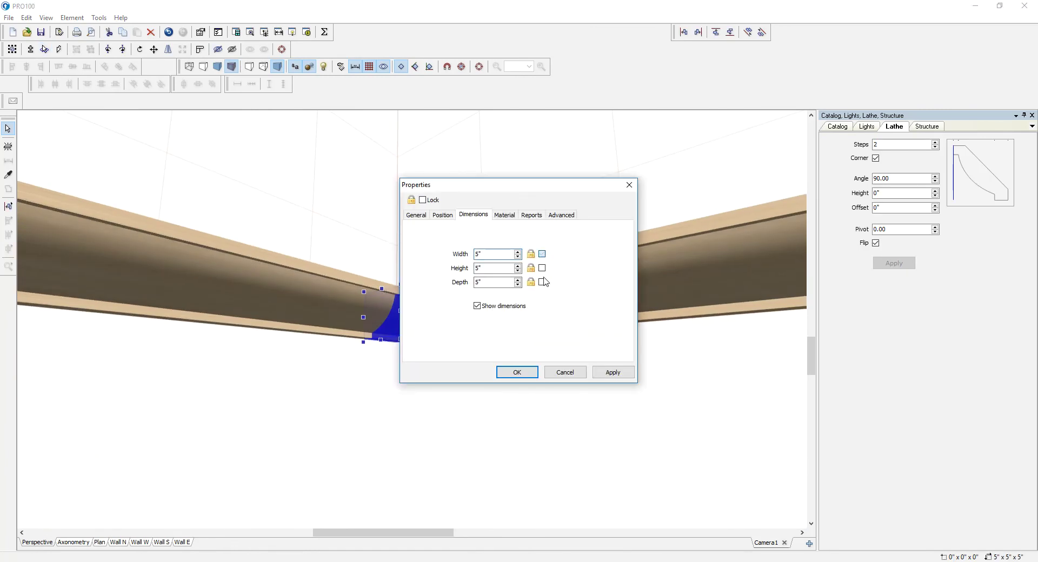
pyautogui.click(516, 374)
pyautogui.click(506, 403)
pyautogui.scroll(-3, 507, 394)
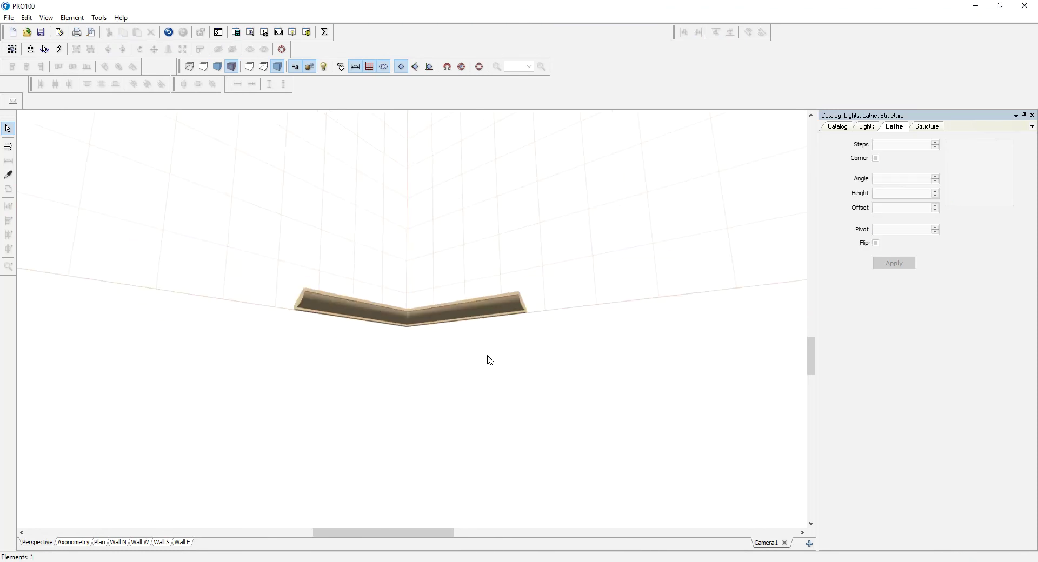
# Raise the grouped L-shaped molding in the room corner to the ceiling, 91" above the floor
pyautogui.moveTo(474, 307); pyautogui.dragTo(312, 44)
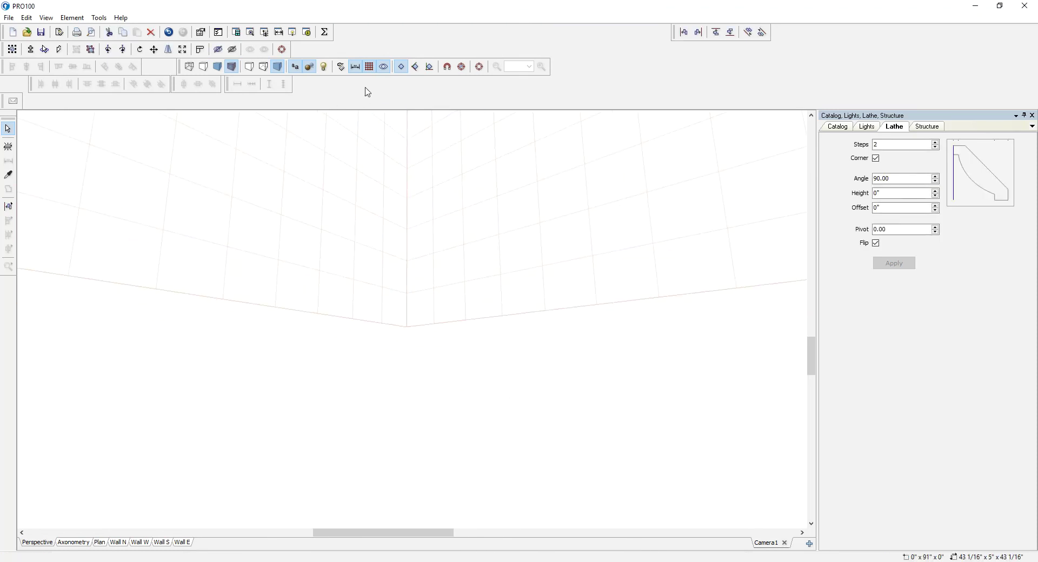
pyautogui.click(461, 67)
pyautogui.click(552, 347)
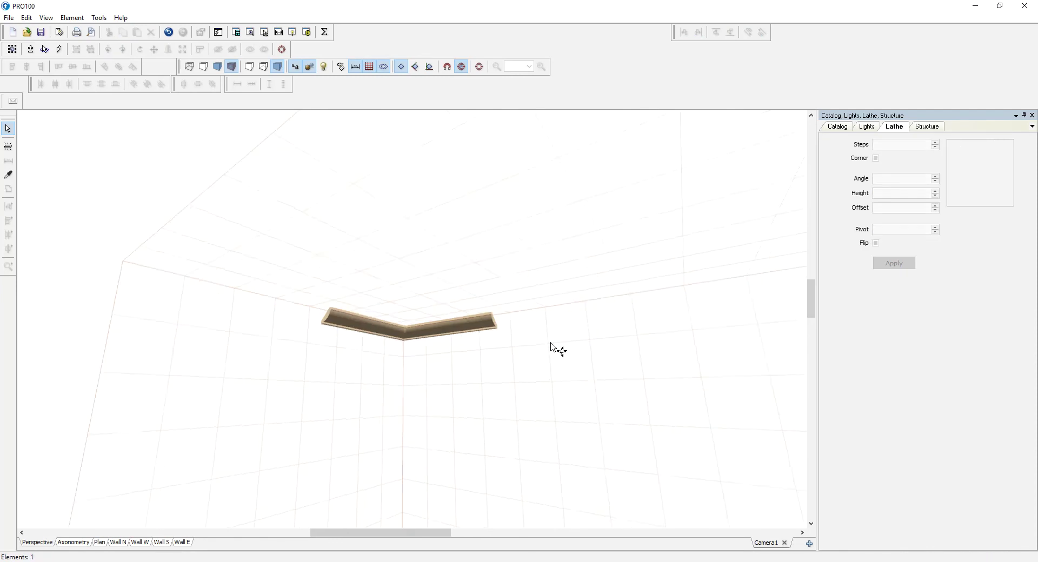
# Copy the L-shaped molding, rotate the copy 90° and set it along the side wall against the original's free end
pyautogui.moveTo(551, 343); pyautogui.dragTo(581, 280)
pyautogui.click(423, 381)
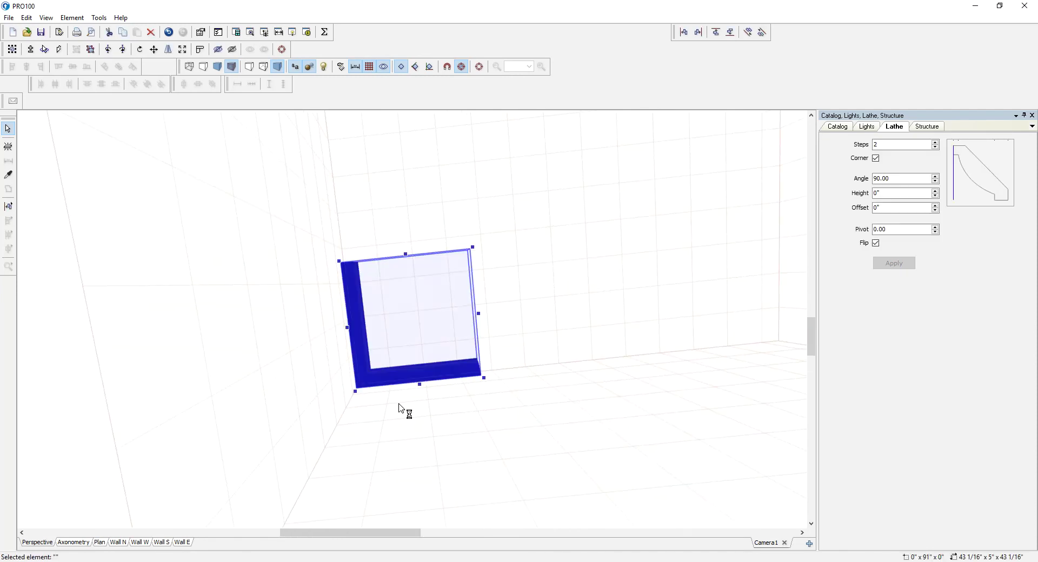
pyautogui.click(695, 400)
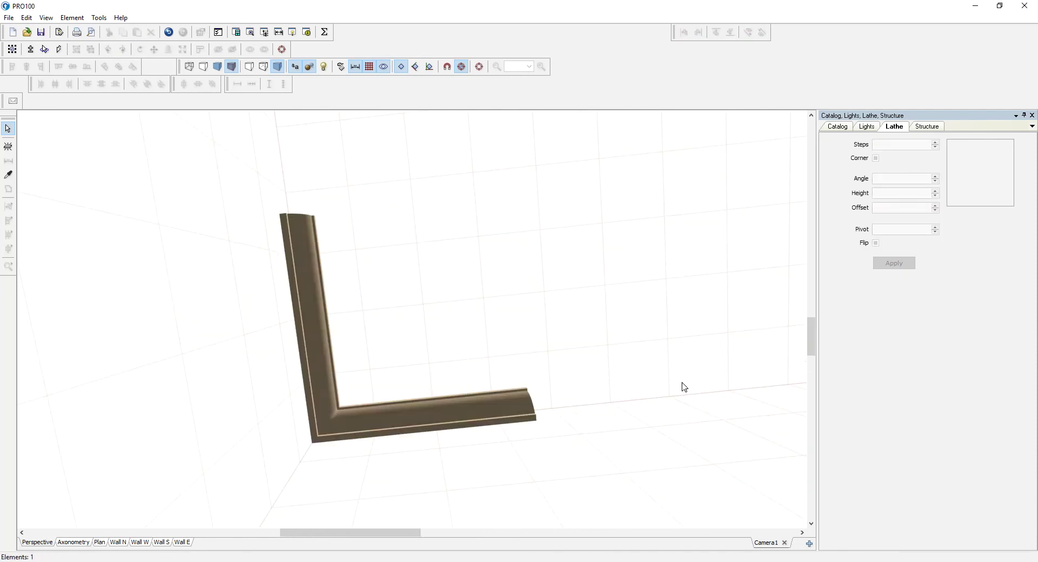
pyautogui.scroll(-2, 683, 387)
pyautogui.scroll(-2, 637, 372)
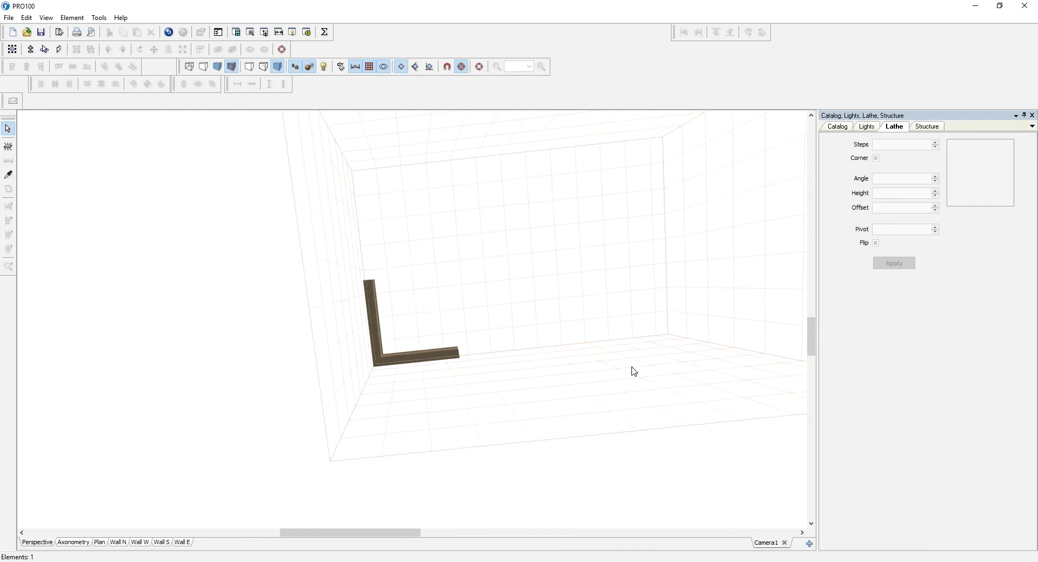
pyautogui.scroll(2, 489, 353)
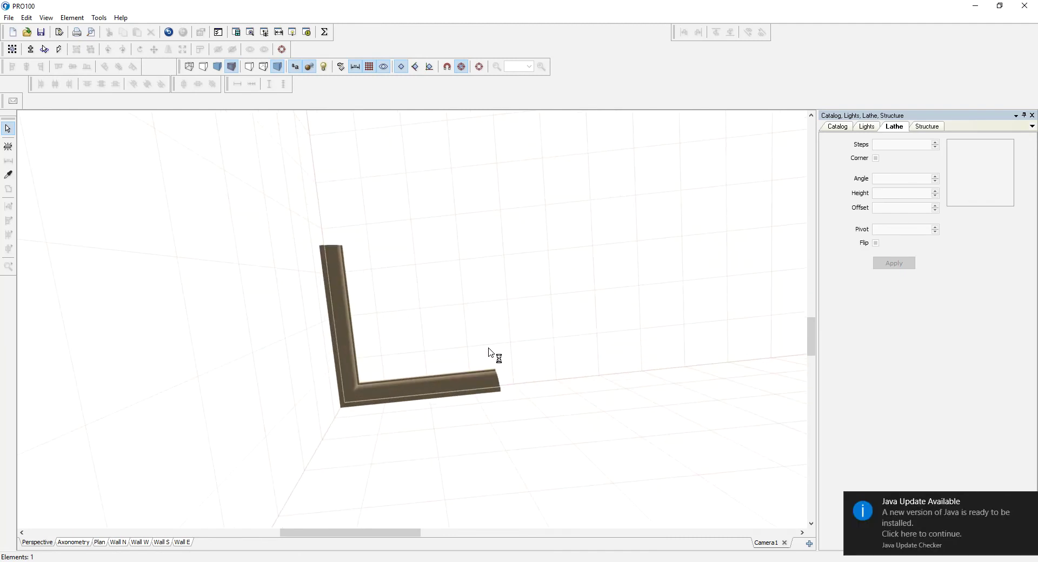
pyautogui.click(482, 338)
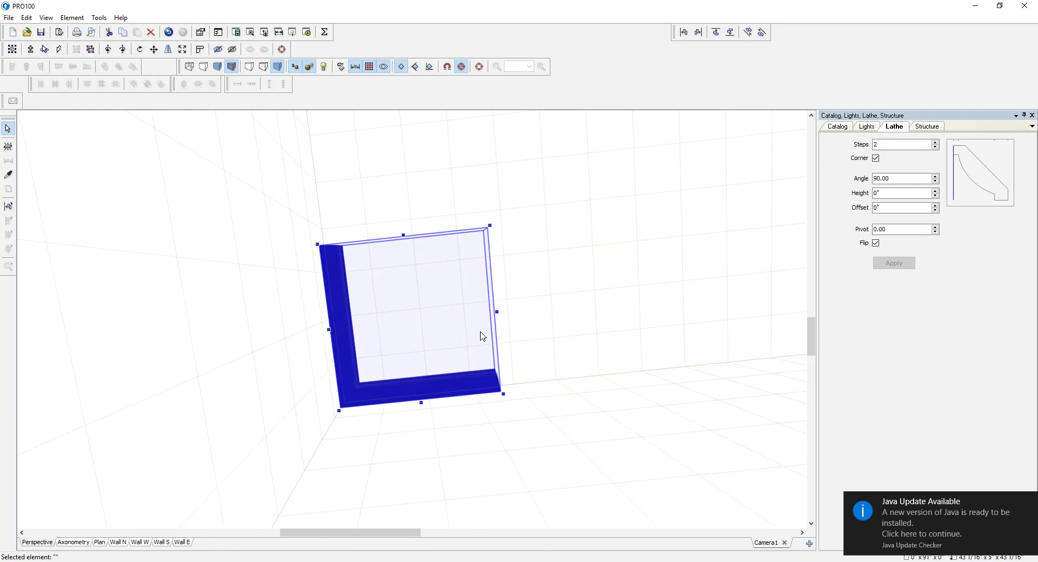
pyautogui.keyDown('ctrl'); pyautogui.moveTo(352, 364); pyautogui.dragTo(515, 327); pyautogui.keyUp('ctrl')
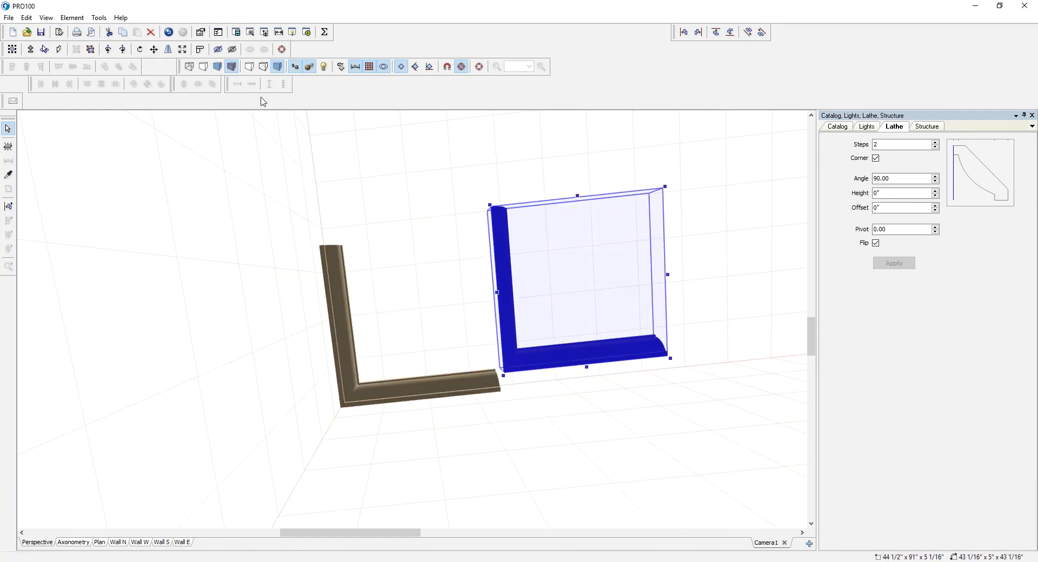
pyautogui.click(108, 49)
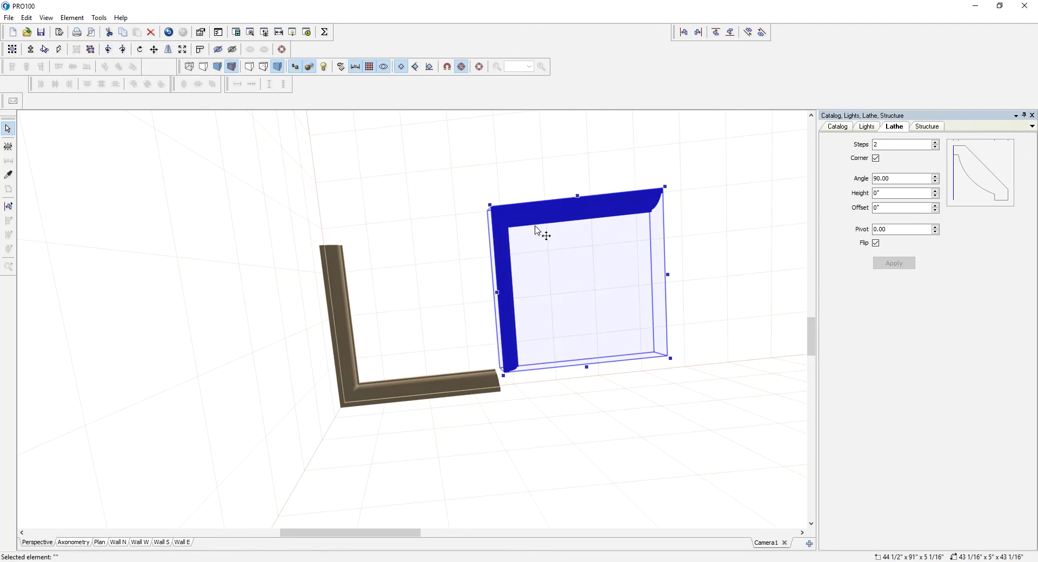
pyautogui.moveTo(533, 218); pyautogui.dragTo(317, 254)
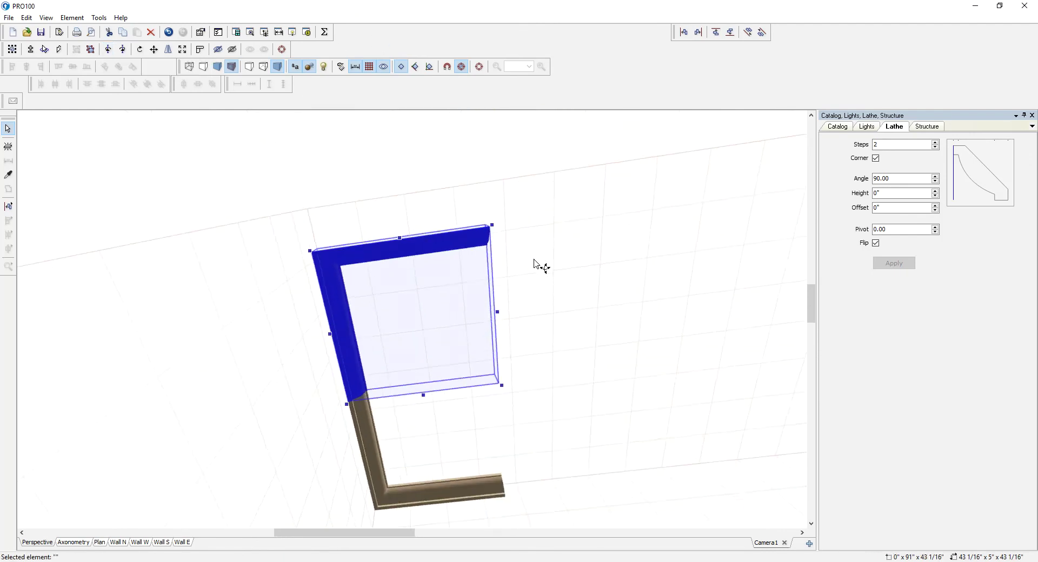
pyautogui.moveTo(536, 263); pyautogui.dragTo(536, 229)
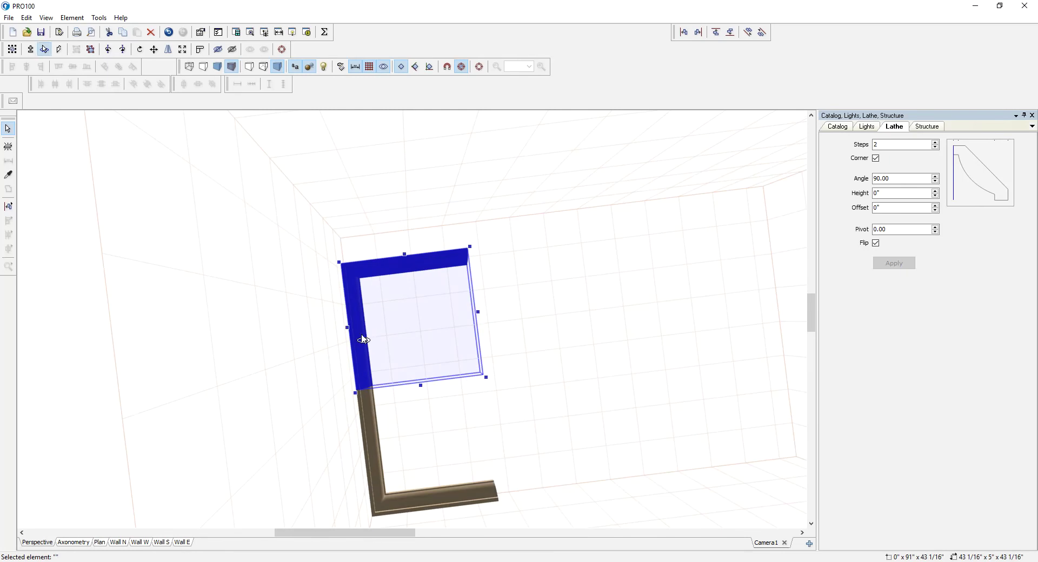
# Delete the copy's side-wall run and slide its remaining run and corner piece against the original molding's end
pyautogui.press('Delete')
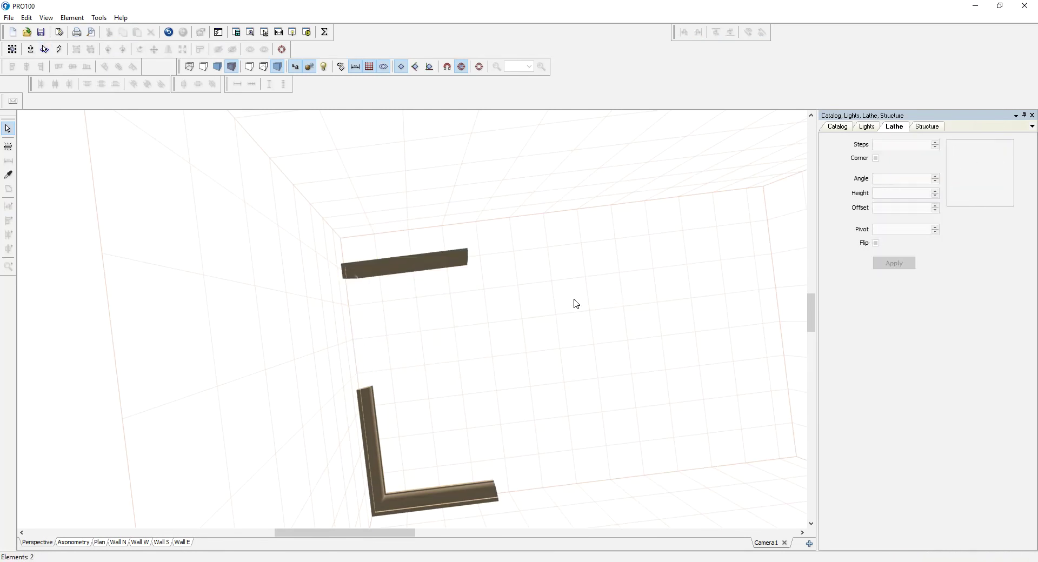
pyautogui.moveTo(306, 252); pyautogui.dragTo(495, 288)
pyautogui.moveTo(308, 213); pyautogui.dragTo(527, 306)
pyautogui.moveTo(372, 285); pyautogui.dragTo(270, 480)
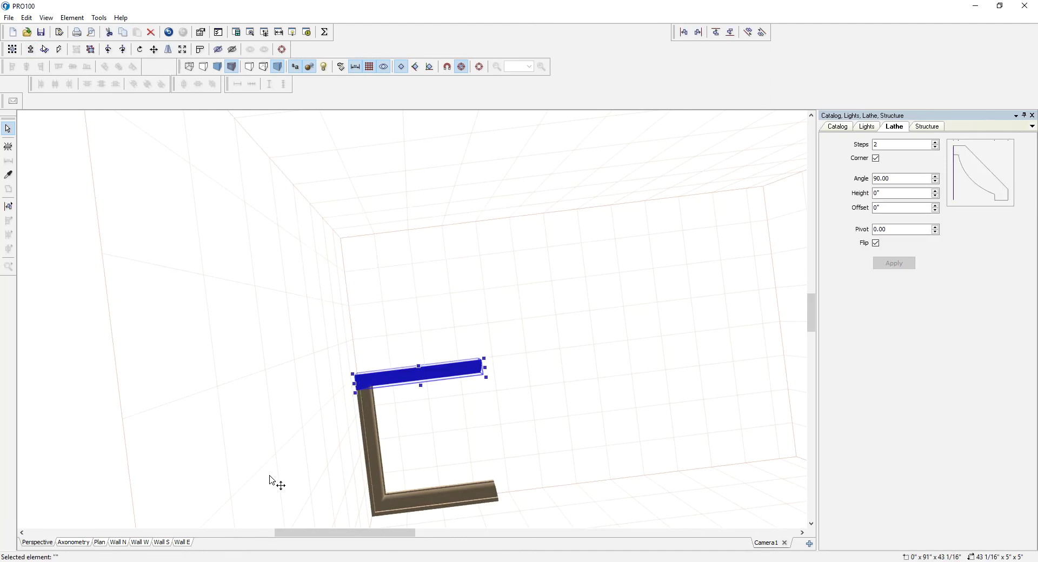
pyautogui.doubleClick(456, 457)
pyautogui.click(564, 368)
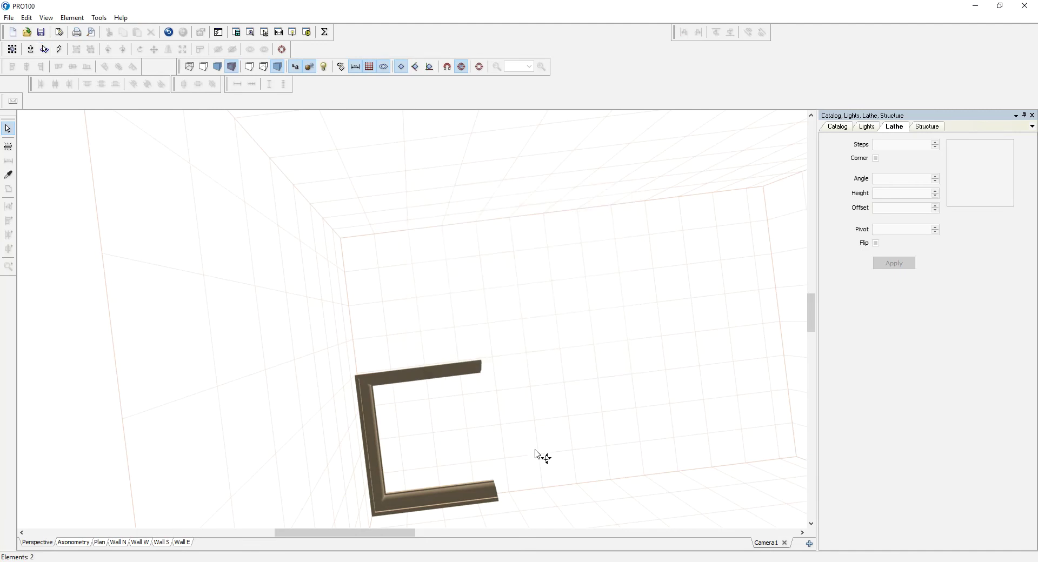
# Copy the side-wall run together with its two corner pieces and place the copy beside the frame's open side
pyautogui.moveTo(536, 437); pyautogui.dragTo(535, 410, button='middle')
pyautogui.click(466, 375)
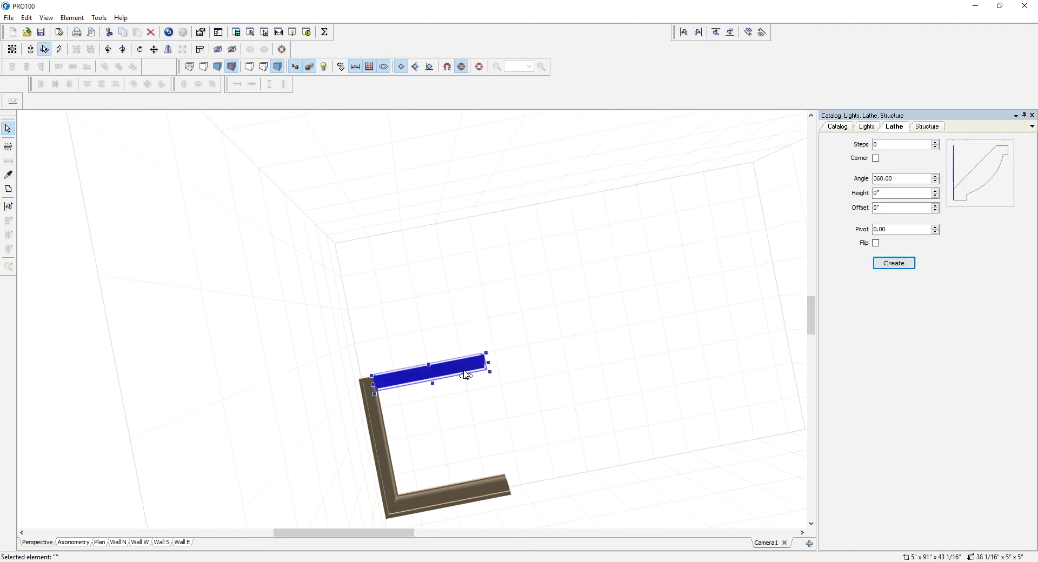
pyautogui.click(478, 442)
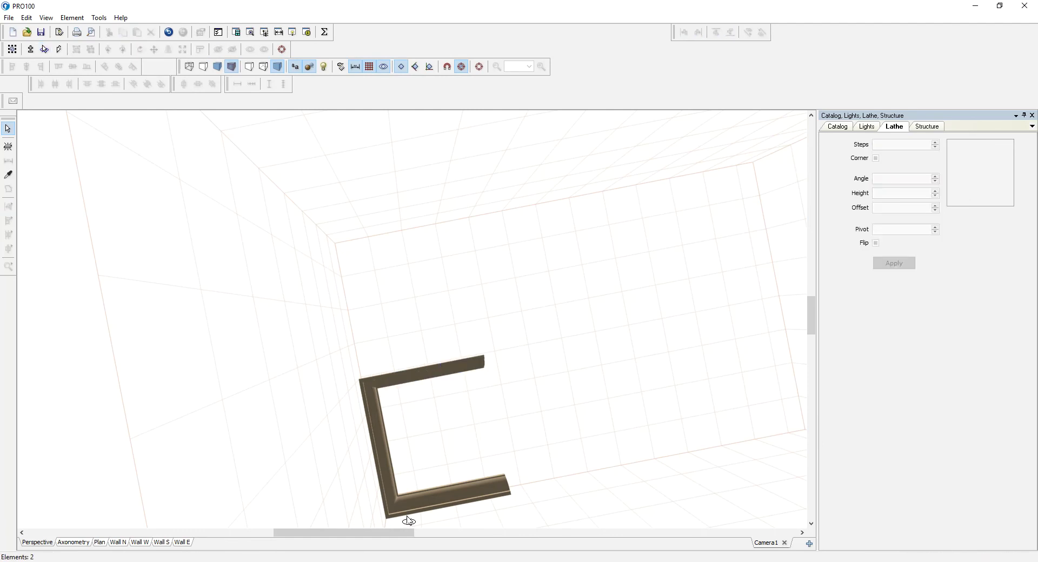
pyautogui.click(397, 503)
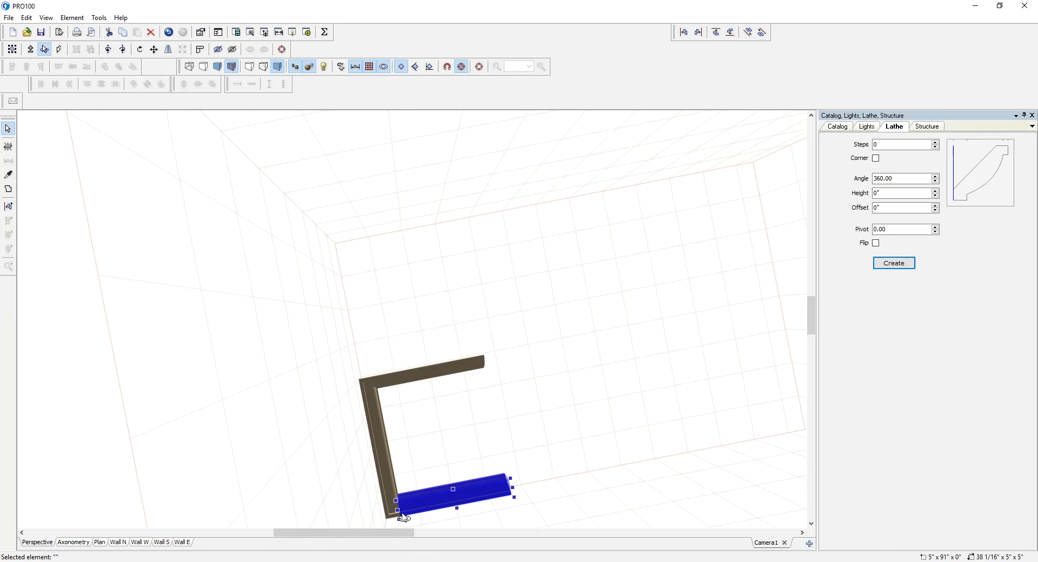
pyautogui.click(452, 459)
pyautogui.click(393, 512)
pyautogui.keyDown('shift'); pyautogui.click(381, 479); pyautogui.keyUp('shift')
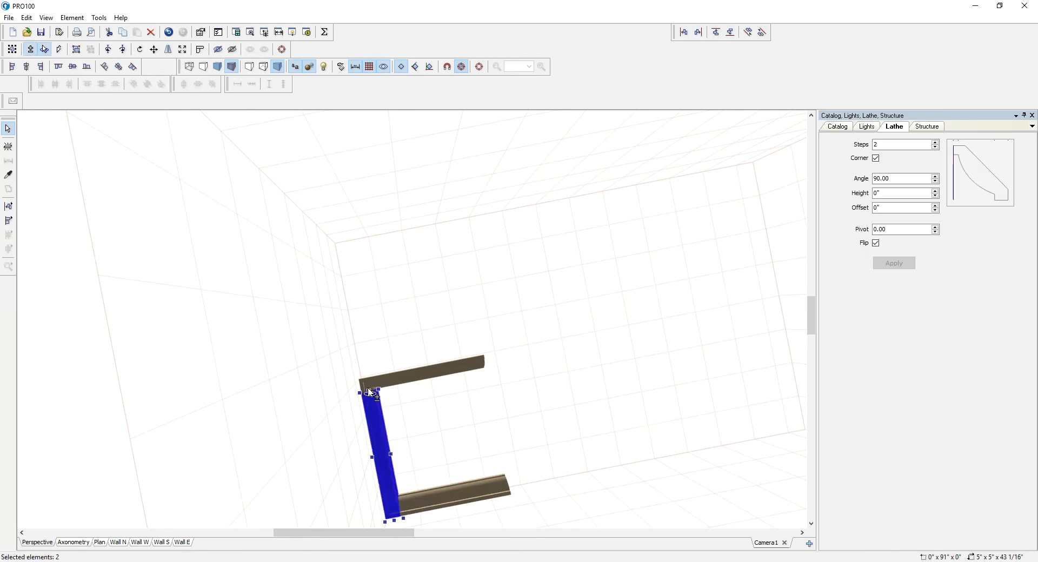
pyautogui.keyDown('shift'); pyautogui.click(370, 385); pyautogui.keyUp('shift')
pyautogui.moveTo(385, 444); pyautogui.dragTo(553, 427)
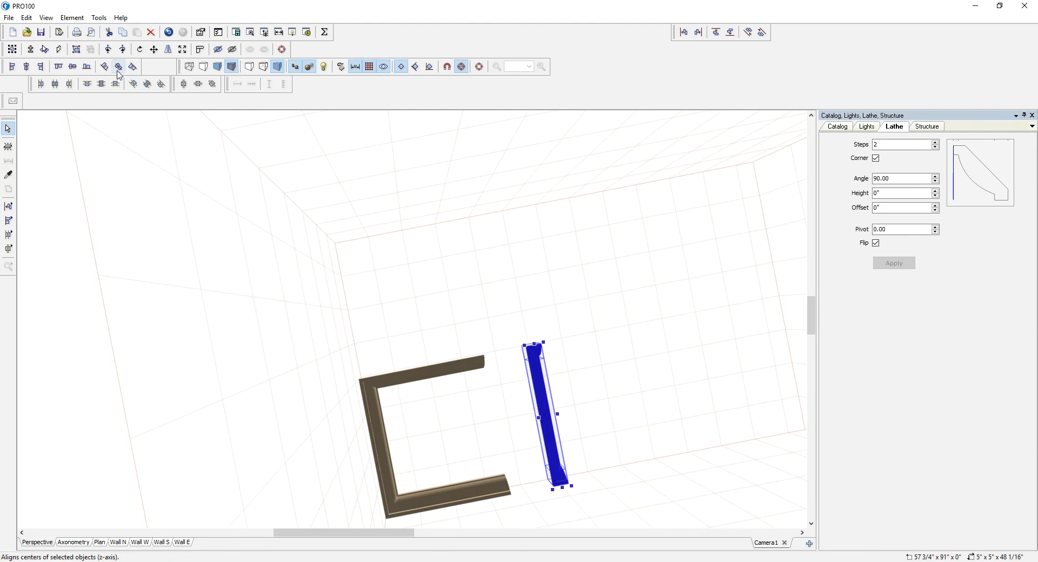
# Rotate the copied run and corners 180° and move them against the two free molding ends to close the frame
pyautogui.click(121, 52)
pyautogui.click(120, 53)
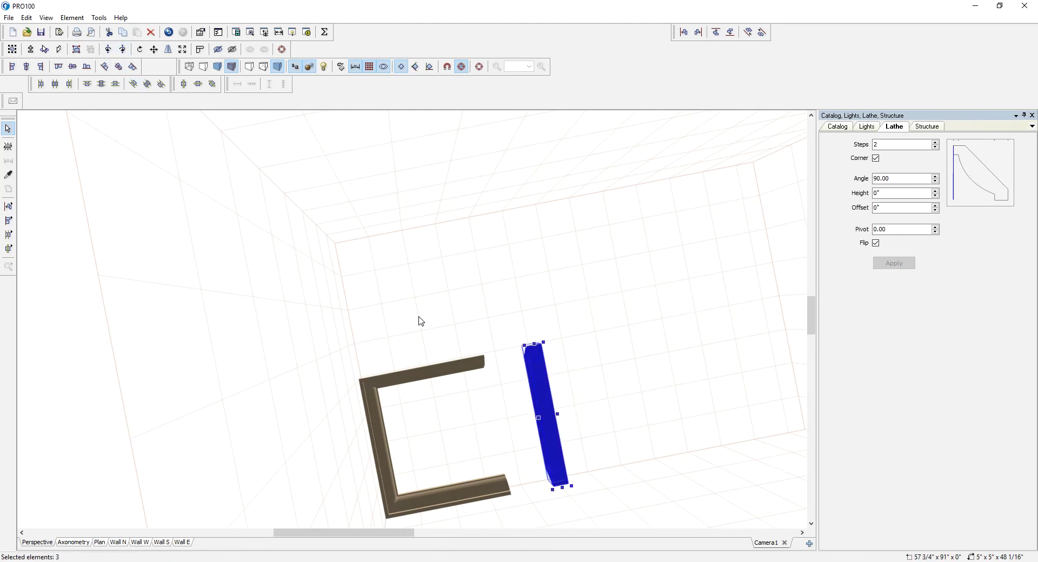
pyautogui.moveTo(544, 406); pyautogui.dragTo(480, 421)
pyautogui.click(531, 421)
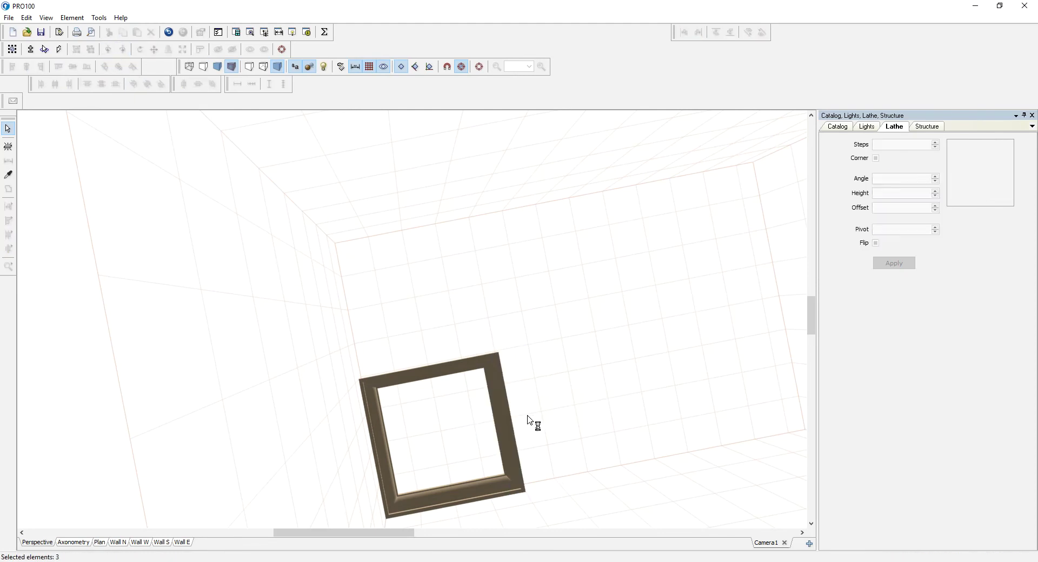
# Lock the 5" cross-section dimensions of the copied run opposite the side wall, leaving its 38 1/16" depth unlocked
pyautogui.scroll(2, 537, 364)
pyautogui.moveTo(588, 373); pyautogui.dragTo(631, 442, button='middle')
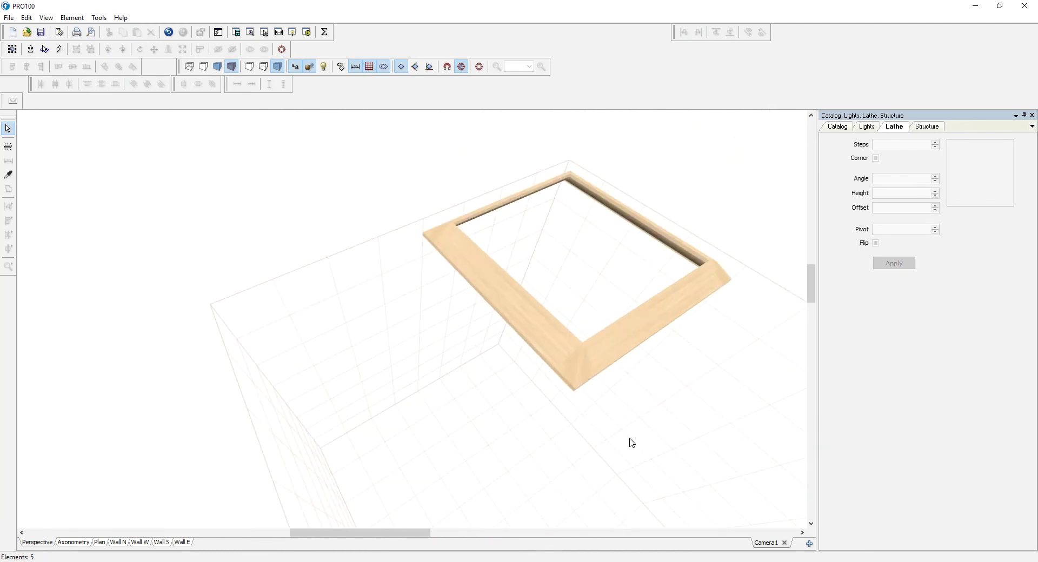
pyautogui.click(660, 328)
pyautogui.doubleClick(660, 329)
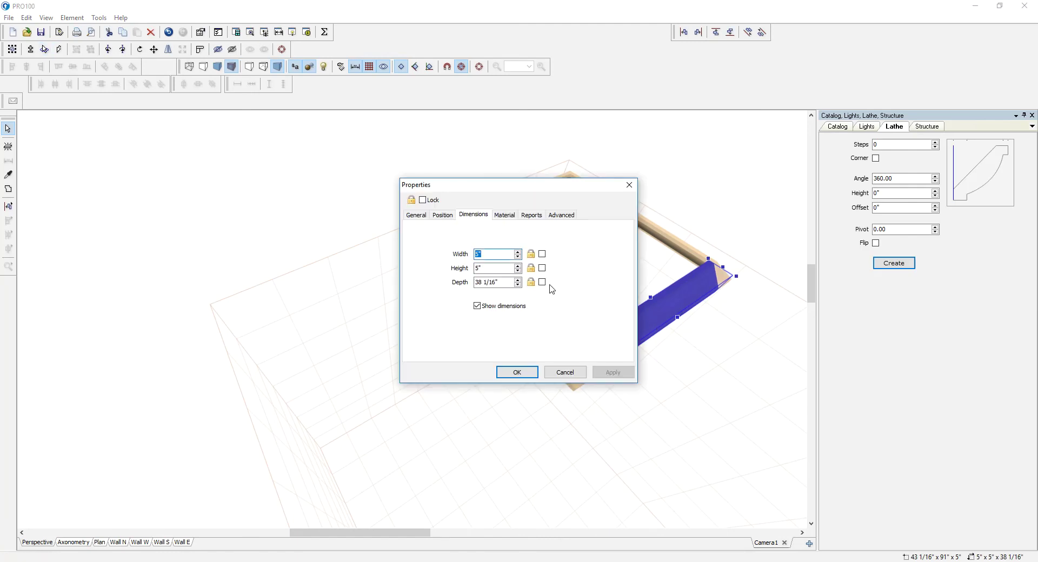
pyautogui.click(542, 269)
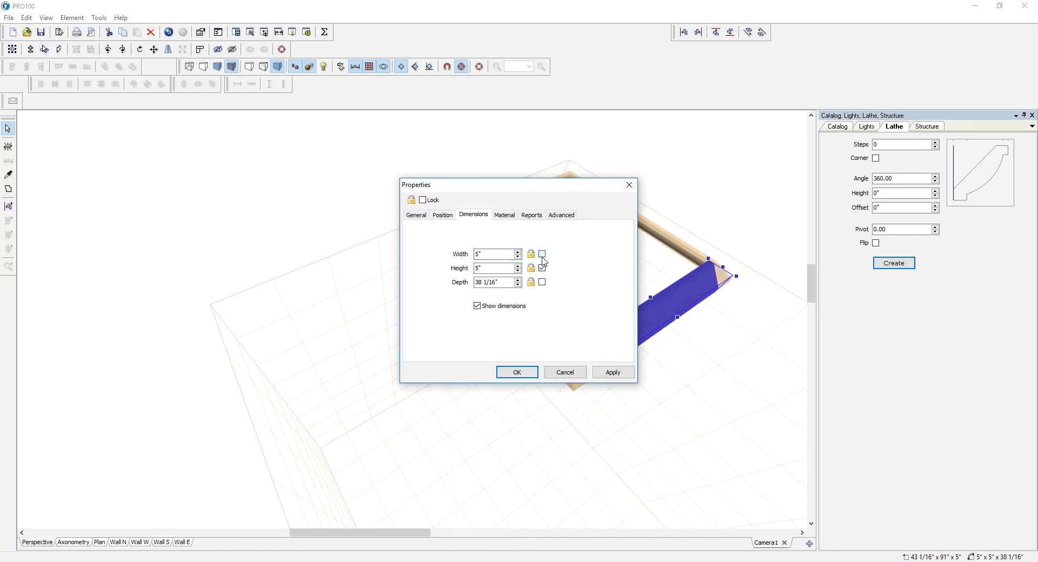
pyautogui.click(526, 377)
pyautogui.click(574, 417)
# Lock the 5" cross-section dimensions of the adjoining run farthest from the original room corner
pyautogui.click(526, 320)
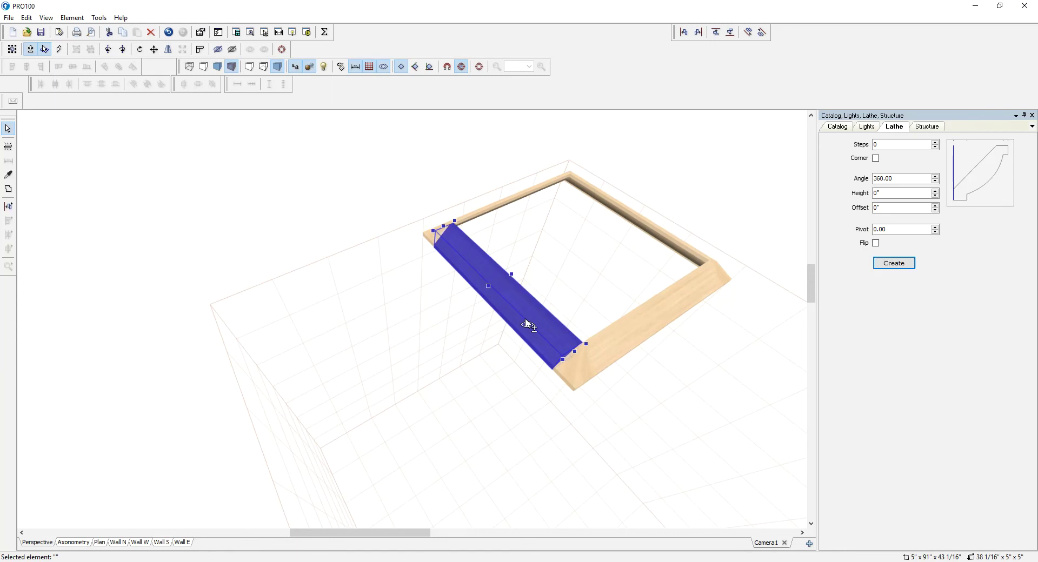
pyautogui.doubleClick(528, 325)
pyautogui.click(543, 268)
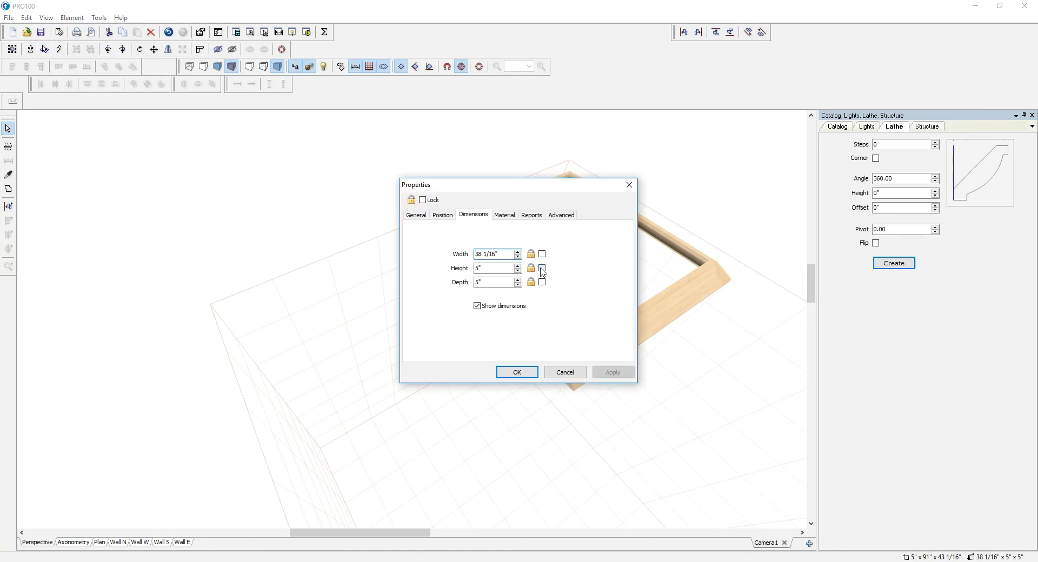
pyautogui.click(518, 373)
pyautogui.click(475, 248)
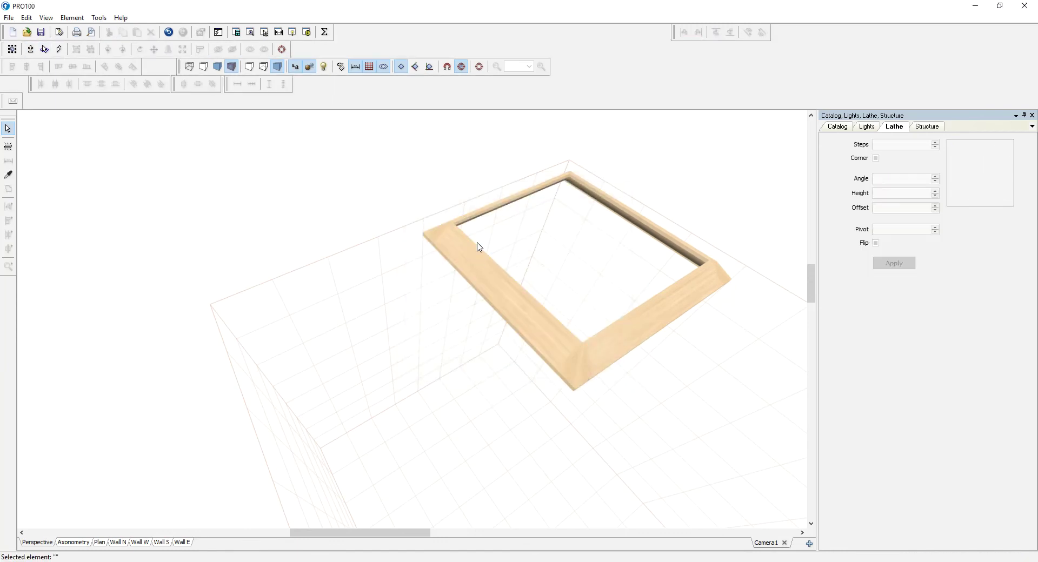
# Lock the 5" cross-section dimensions of the original run that starts at the room corner, perpendicular to the side wall
pyautogui.doubleClick(638, 224)
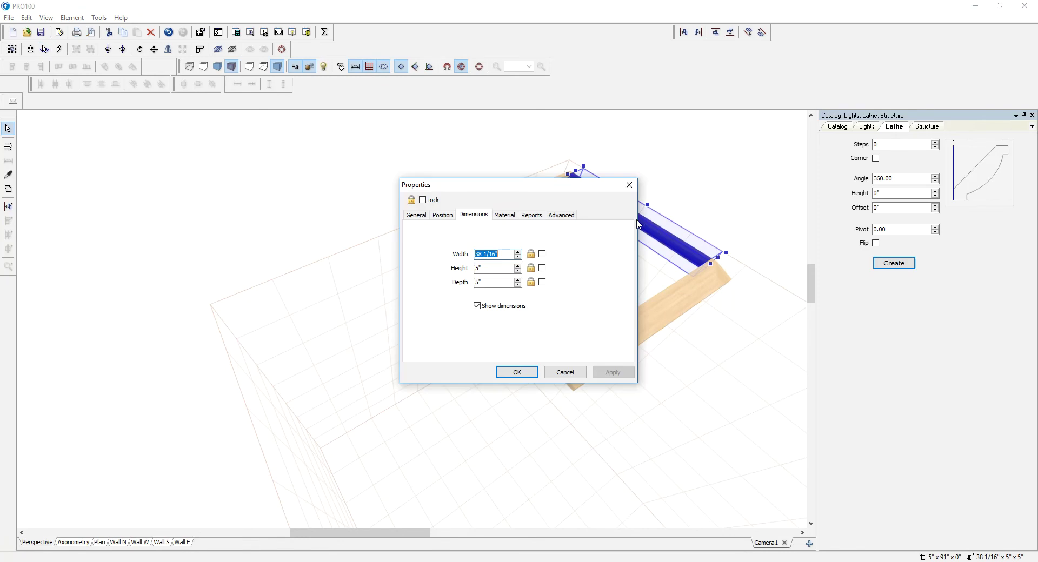
pyautogui.click(543, 269)
pyautogui.click(517, 373)
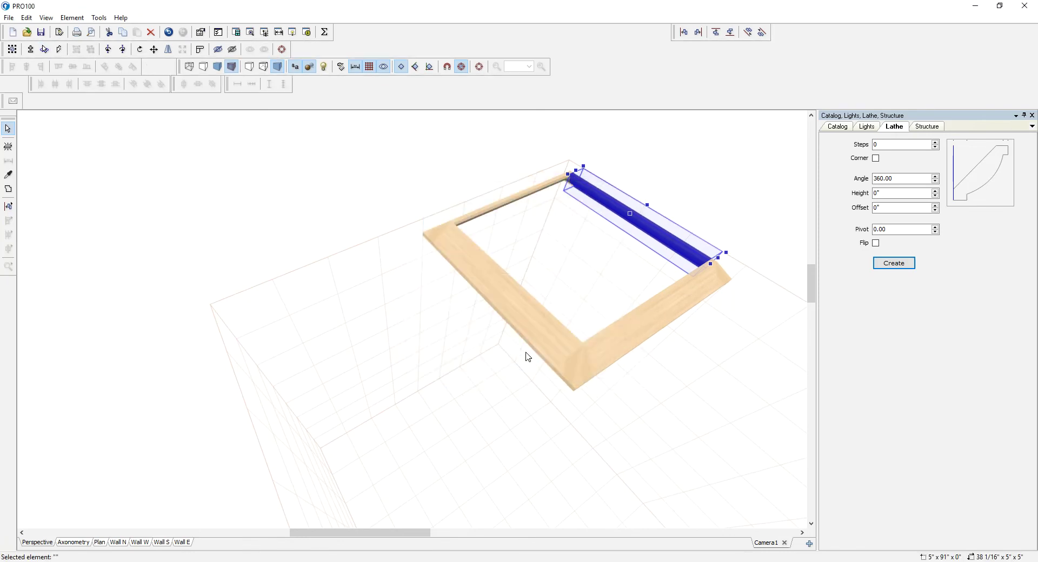
pyautogui.click(571, 285)
# Lock the 5" width and height of the side-wall run, leaving its 38 1/16" depth unlocked
pyautogui.doubleClick(520, 199)
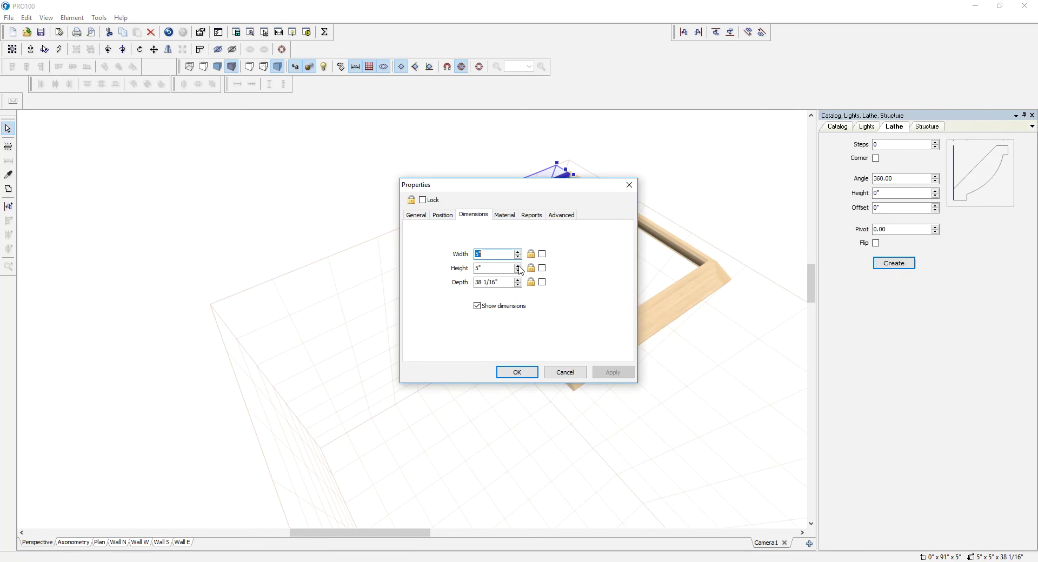
pyautogui.click(543, 254)
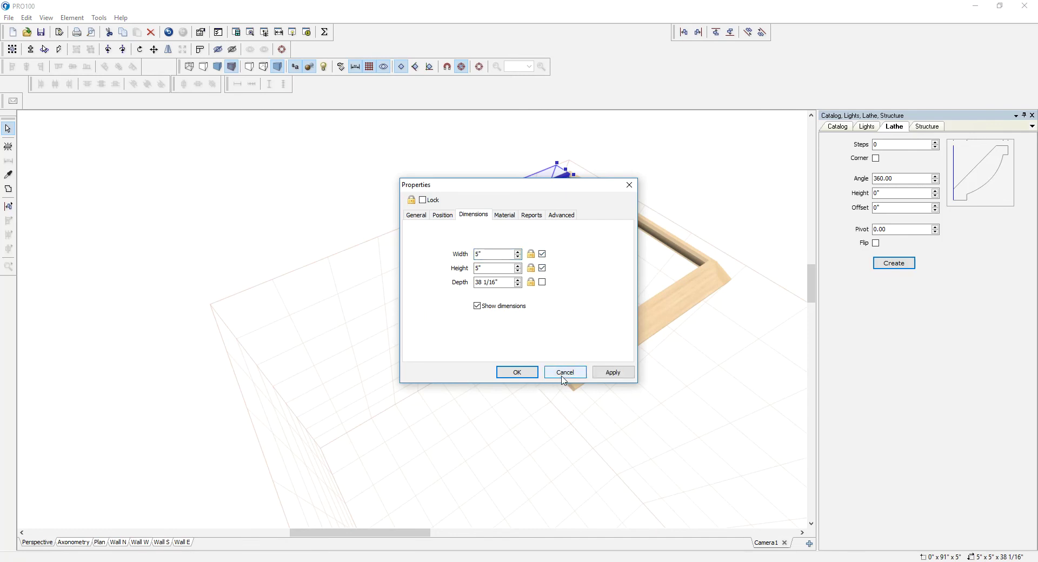
pyautogui.click(531, 374)
pyautogui.click(574, 367)
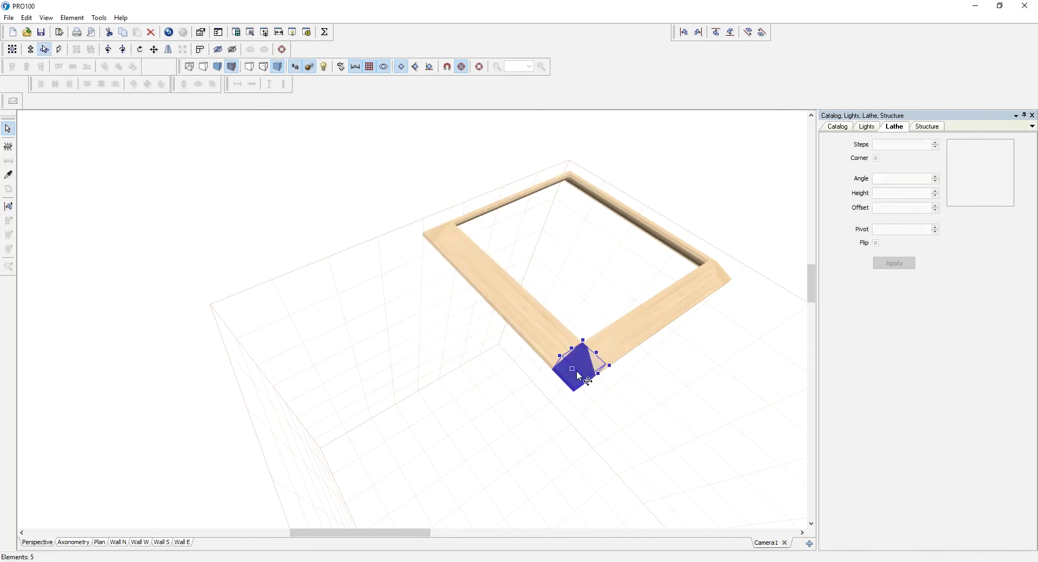
pyautogui.keyDown('shift'); pyautogui.click(711, 280); pyautogui.keyUp('shift')
pyautogui.keyDown('shift'); pyautogui.click(446, 232); pyautogui.keyUp('shift')
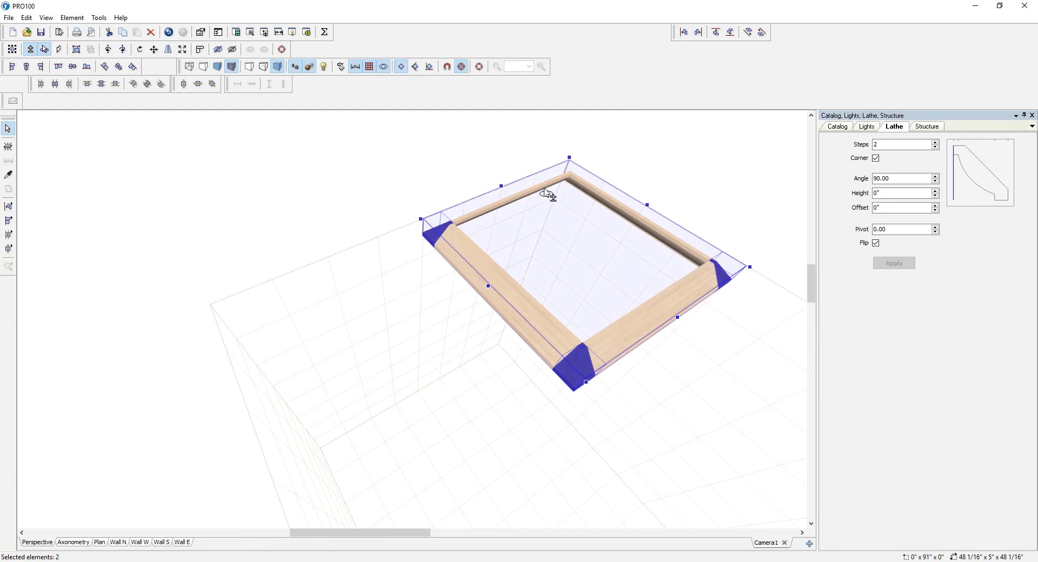
pyautogui.click(565, 213)
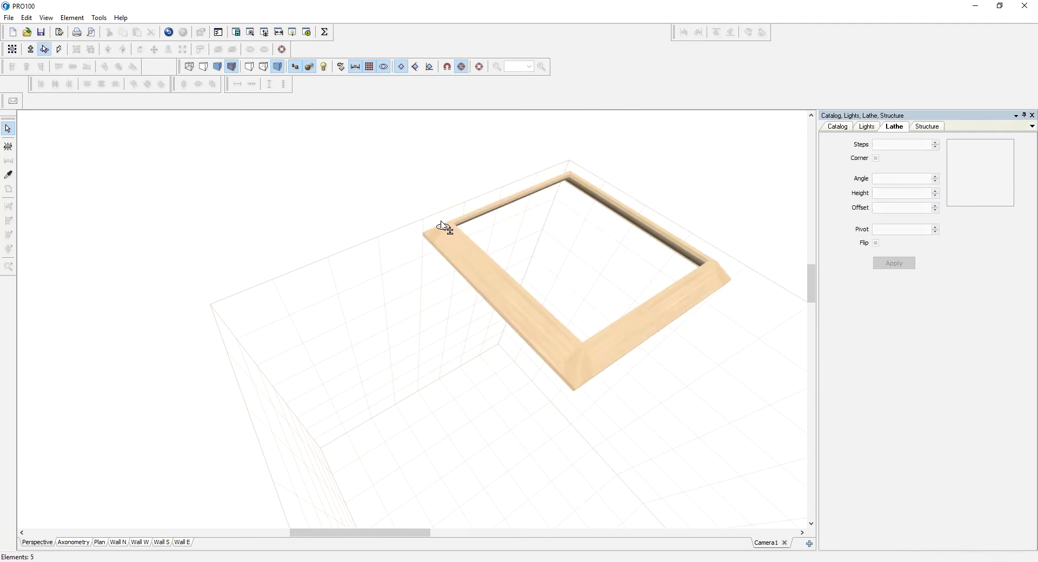
# Check the width, height and depth locks on the four lathed corner pieces of the crown frame
pyautogui.click(442, 231)
pyautogui.keyDown('shift'); pyautogui.click(571, 378); pyautogui.keyUp('shift')
pyautogui.keyDown('shift'); pyautogui.click(722, 279); pyautogui.keyUp('shift')
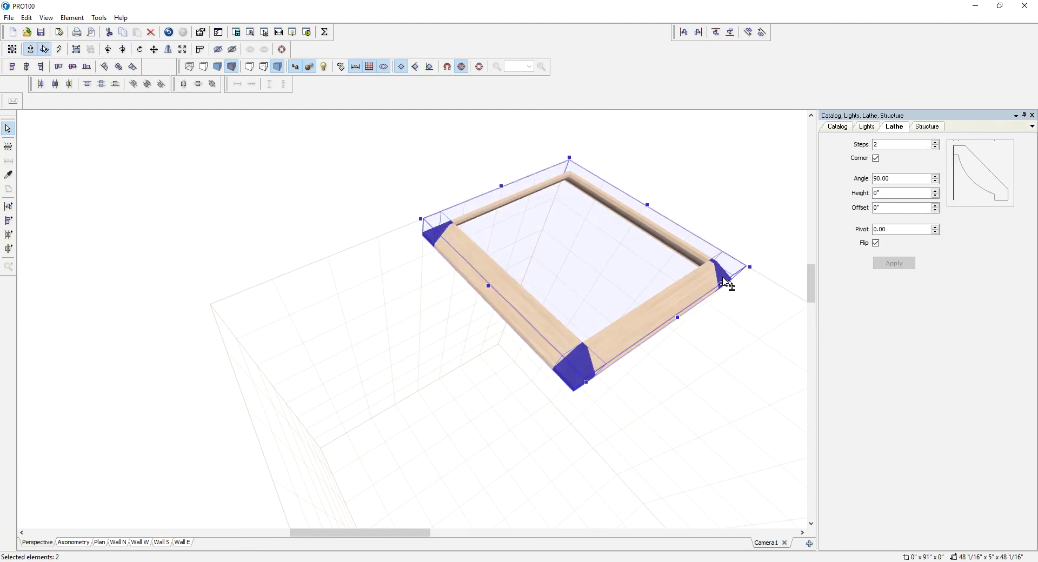
pyautogui.keyDown('shift'); pyautogui.click(570, 179); pyautogui.keyUp('shift')
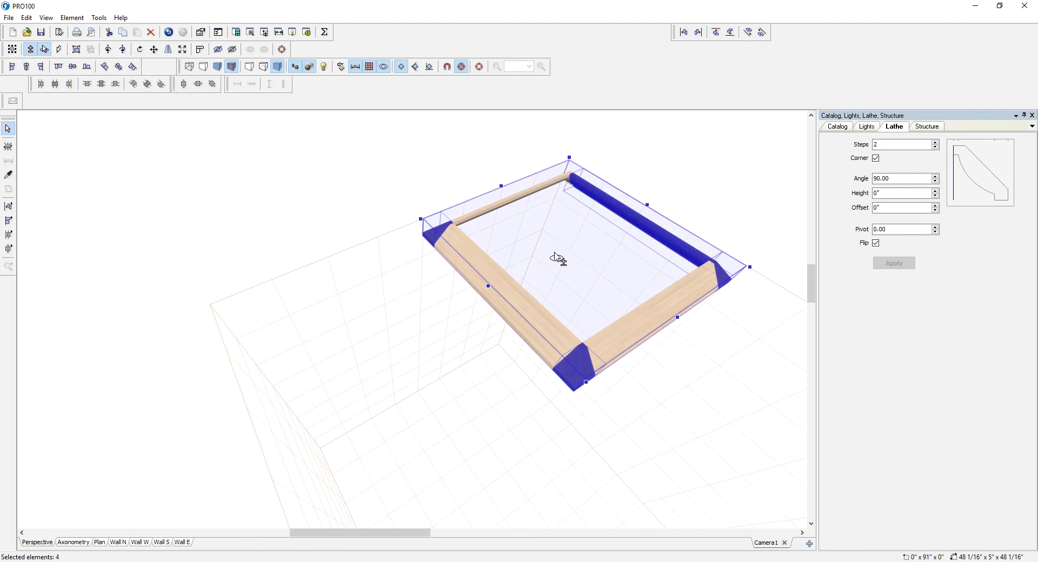
pyautogui.moveTo(555, 252); pyautogui.dragTo(566, 309, button='middle')
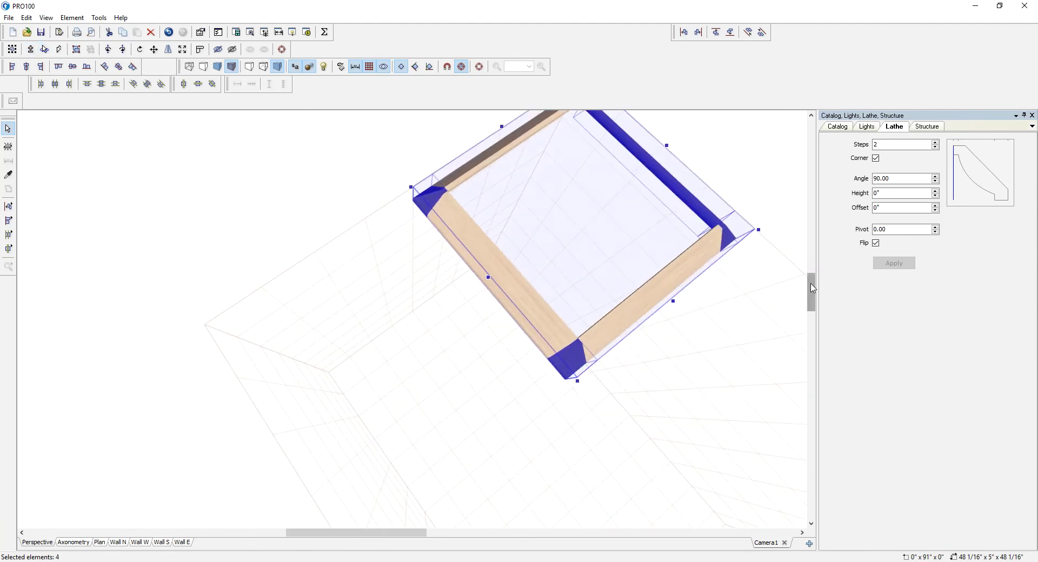
pyautogui.moveTo(811, 288); pyautogui.dragTo(809, 259)
pyautogui.scroll(2, 746, 265)
pyautogui.keyDown('ctrl'); pyautogui.keyDown('shift'); pyautogui.click(705, 344); pyautogui.keyUp('shift'); pyautogui.keyUp('ctrl')
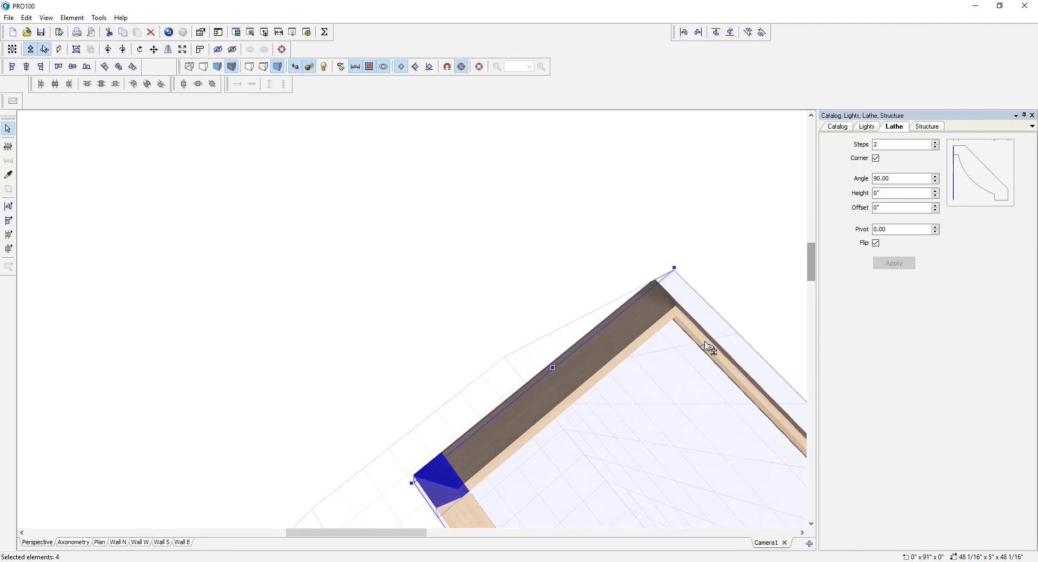
pyautogui.scroll(-5, 672, 324)
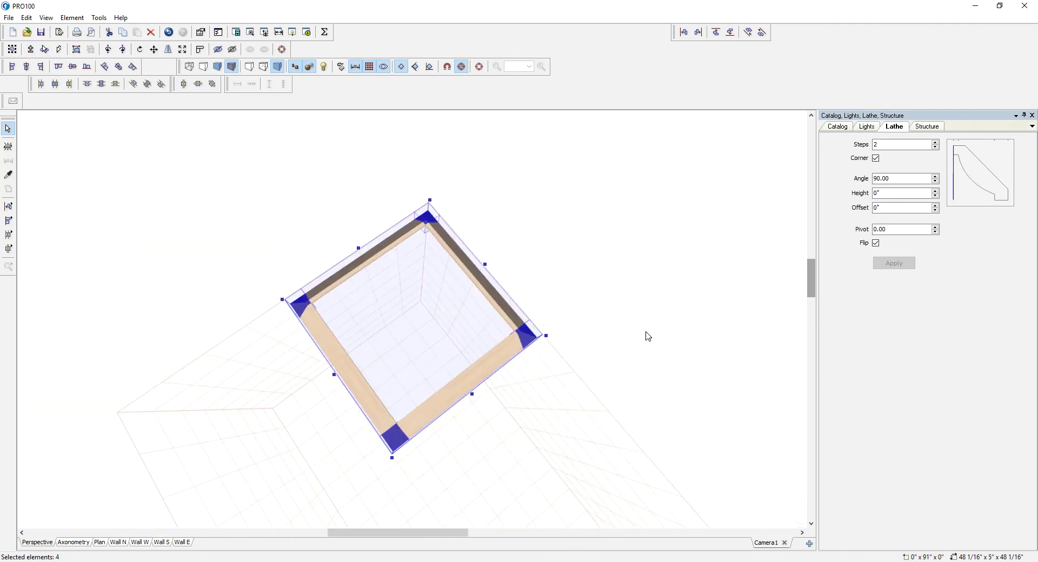
pyautogui.doubleClick(533, 344)
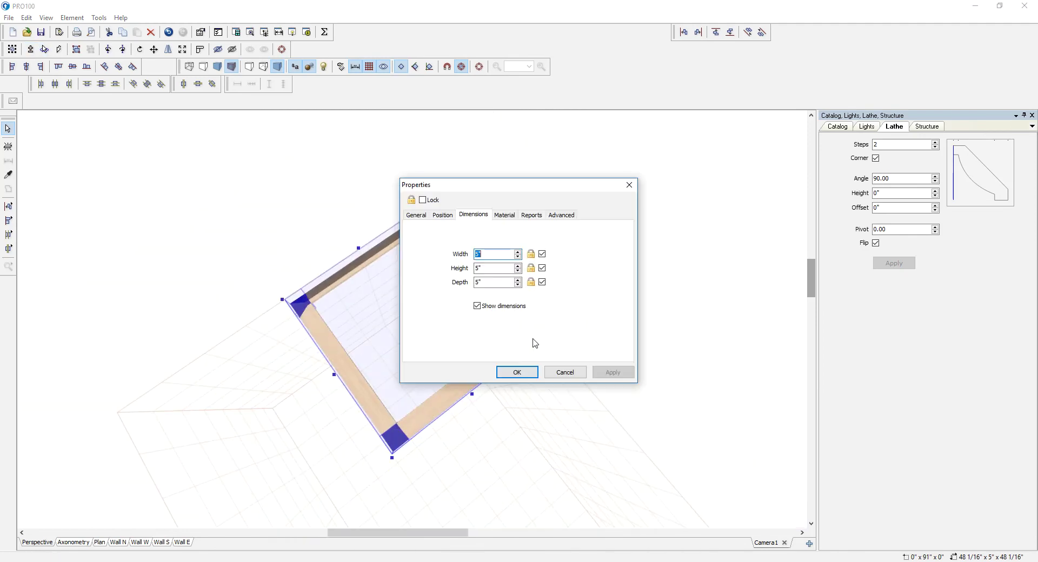
pyautogui.click(517, 371)
pyautogui.click(530, 411)
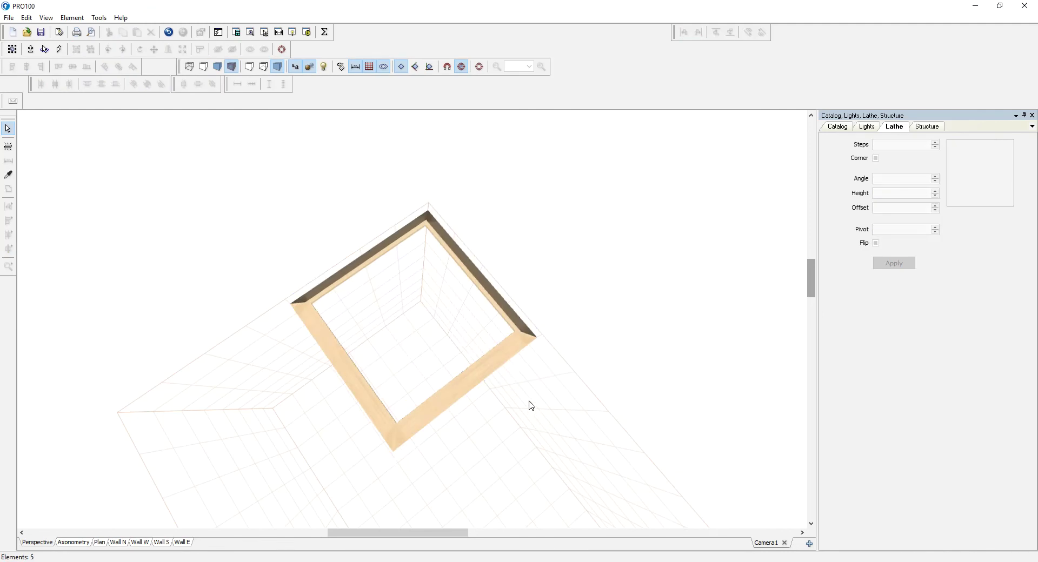
# Group all the corner pieces and straight runs of the crown frame into one element
pyautogui.scroll(-1, 529, 404)
pyautogui.moveTo(512, 406); pyautogui.dragTo(540, 387)
pyautogui.moveTo(543, 391); pyautogui.dragTo(547, 402, button='middle')
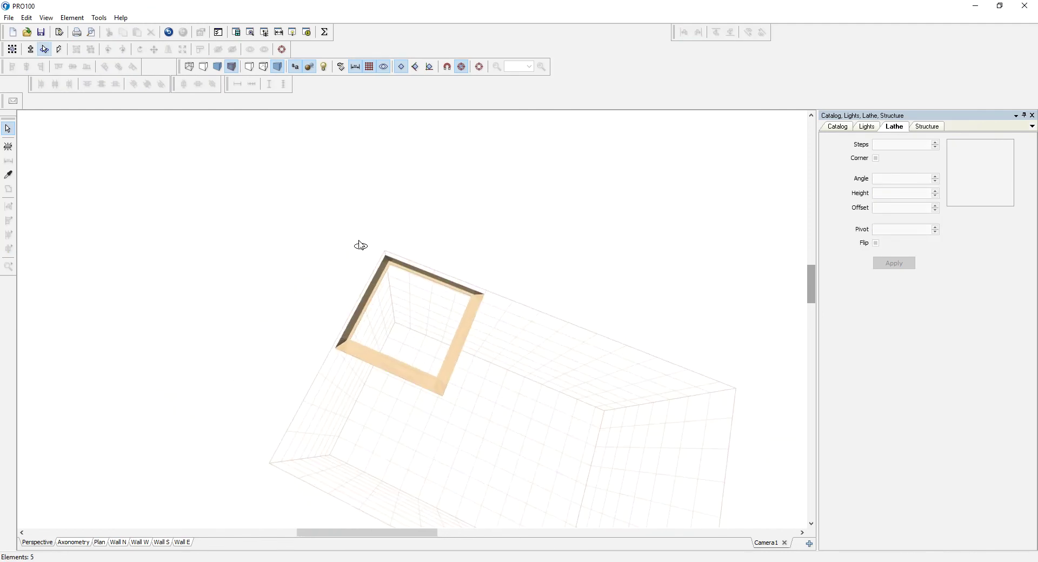
pyautogui.moveTo(288, 219); pyautogui.dragTo(544, 433)
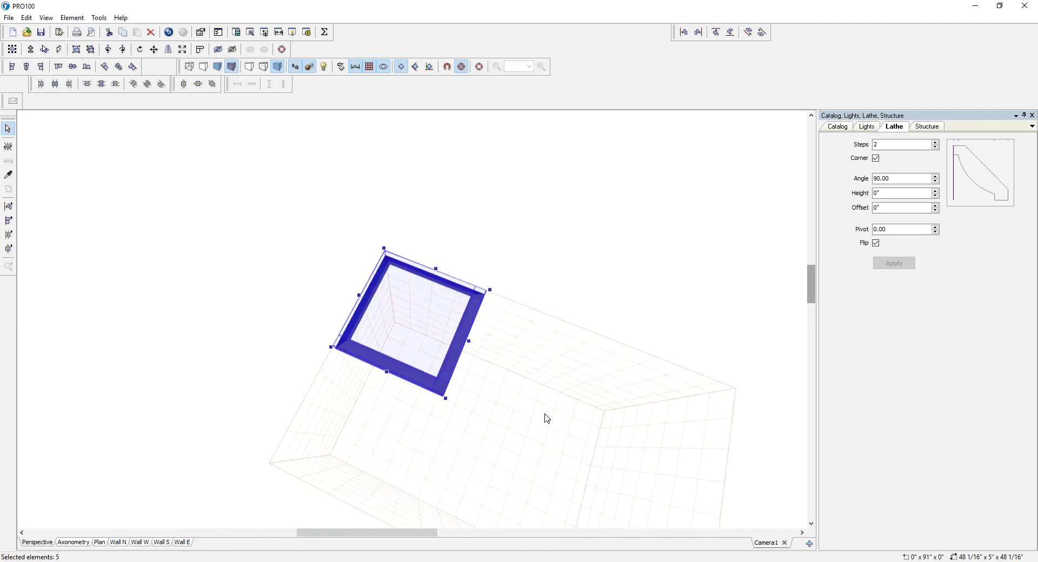
pyautogui.click(76, 50)
# Name the grouped frame "ceiling crown" in its properties
pyautogui.doubleClick(467, 339)
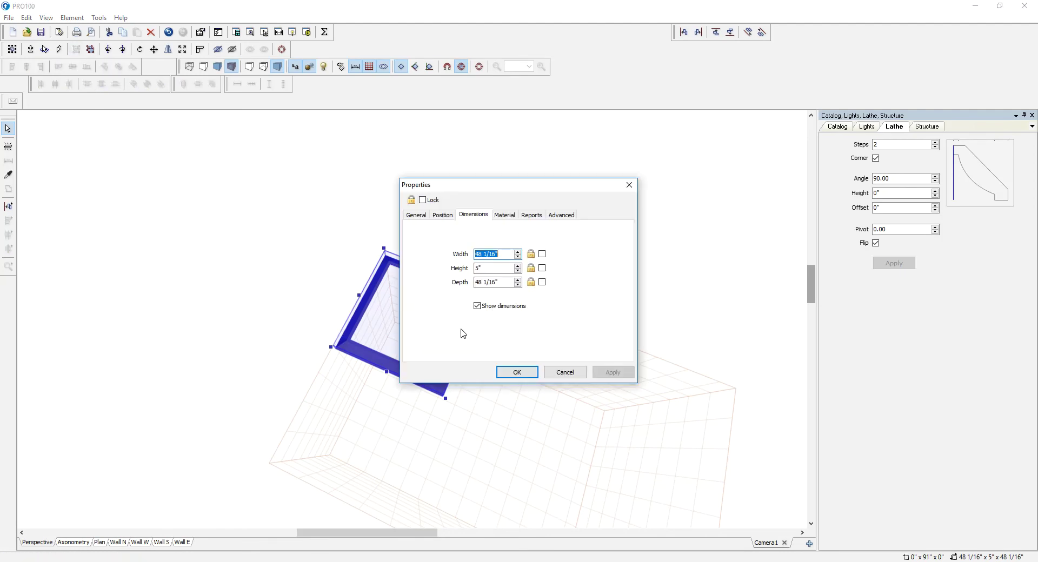
pyautogui.click(416, 215)
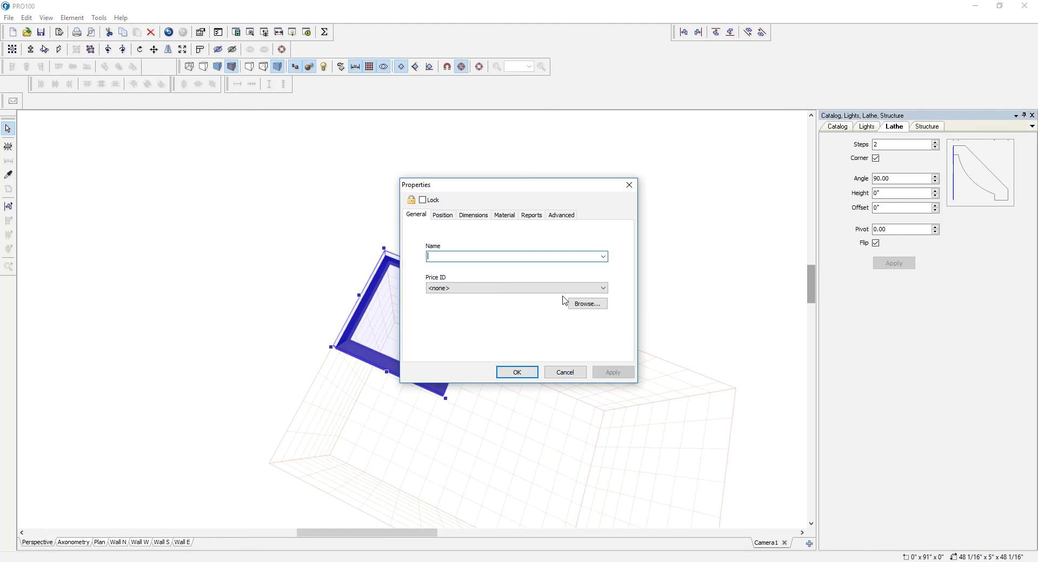
pyautogui.write('ceiling crown')
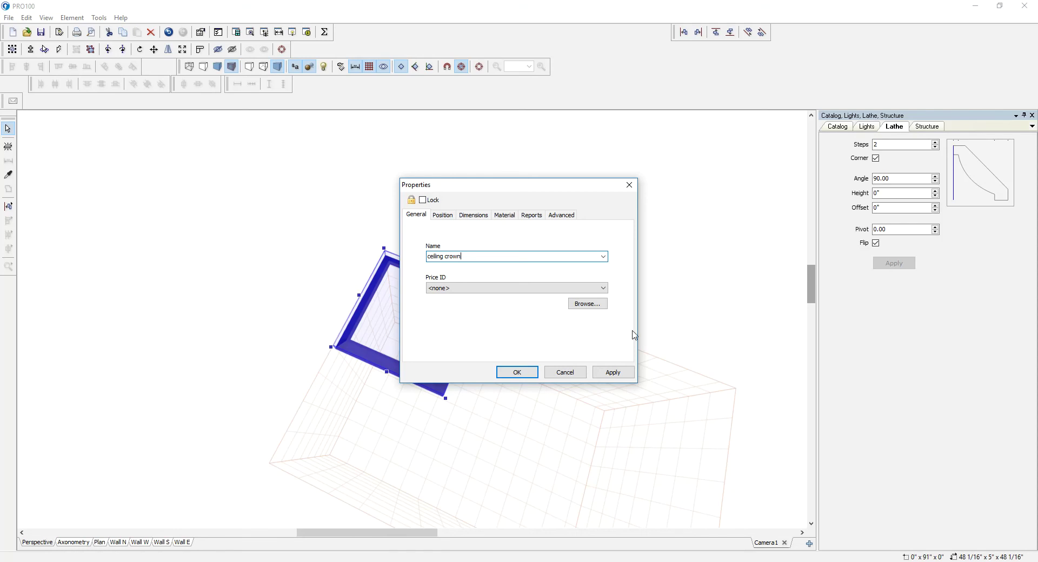
pyautogui.click(525, 372)
# Stretch the grouped crown frame from its room corner out to the opposite walls to span the entire ceiling
pyautogui.moveTo(533, 382); pyautogui.dragTo(581, 284)
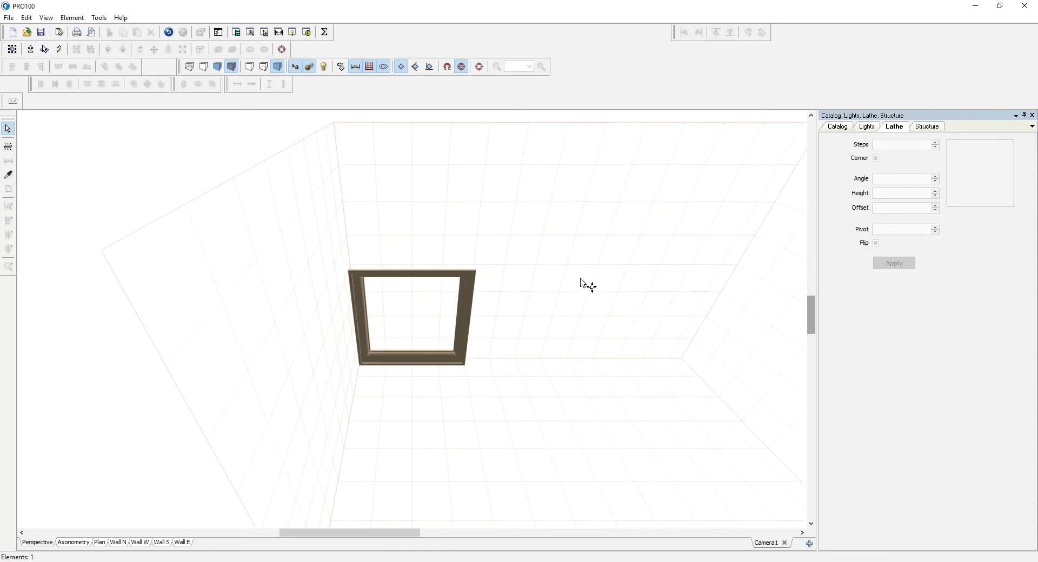
pyautogui.click(467, 314)
pyautogui.moveTo(496, 297)
pyautogui.mouseDown()
pyautogui.moveTo(496, 261)
pyautogui.moveTo(484, 263)
pyautogui.moveTo(709, 213)
pyautogui.moveTo(730, 169)
pyautogui.mouseUp()
pyautogui.moveTo(682, 267)
pyautogui.mouseDown()
pyautogui.moveTo(660, 331)
pyautogui.moveTo(678, 422)
pyautogui.moveTo(784, 412)
pyautogui.mouseUp()
pyautogui.scroll(2, 774, 405)
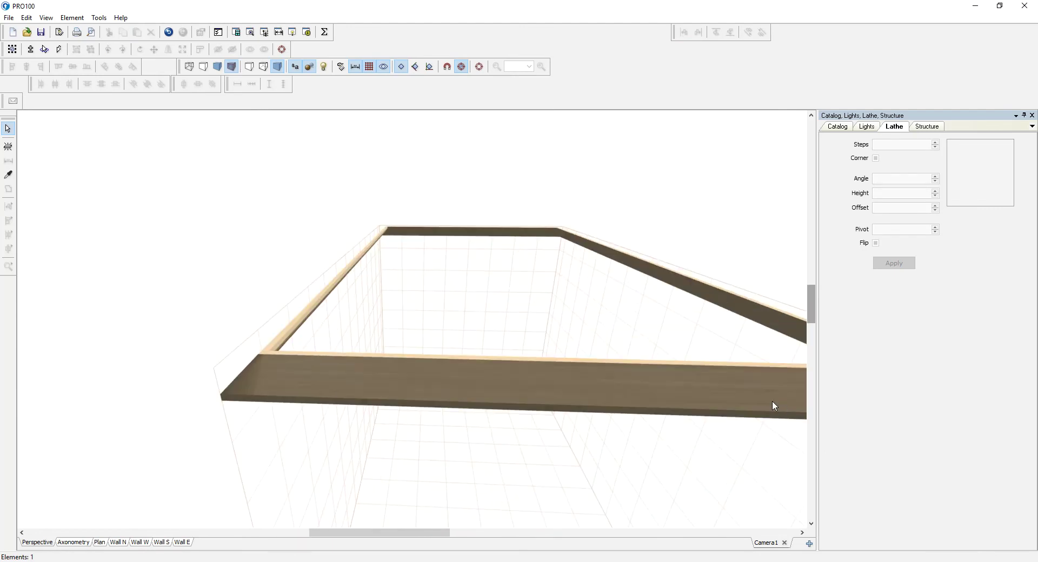
pyautogui.moveTo(679, 356); pyautogui.dragTo(574, 395)
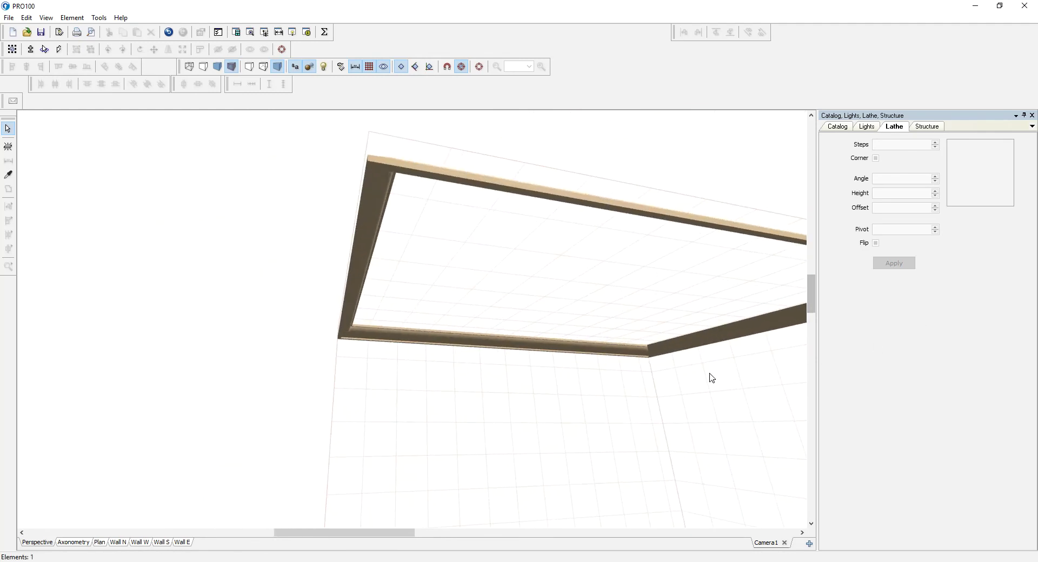
pyautogui.moveTo(712, 378); pyautogui.dragTo(562, 399)
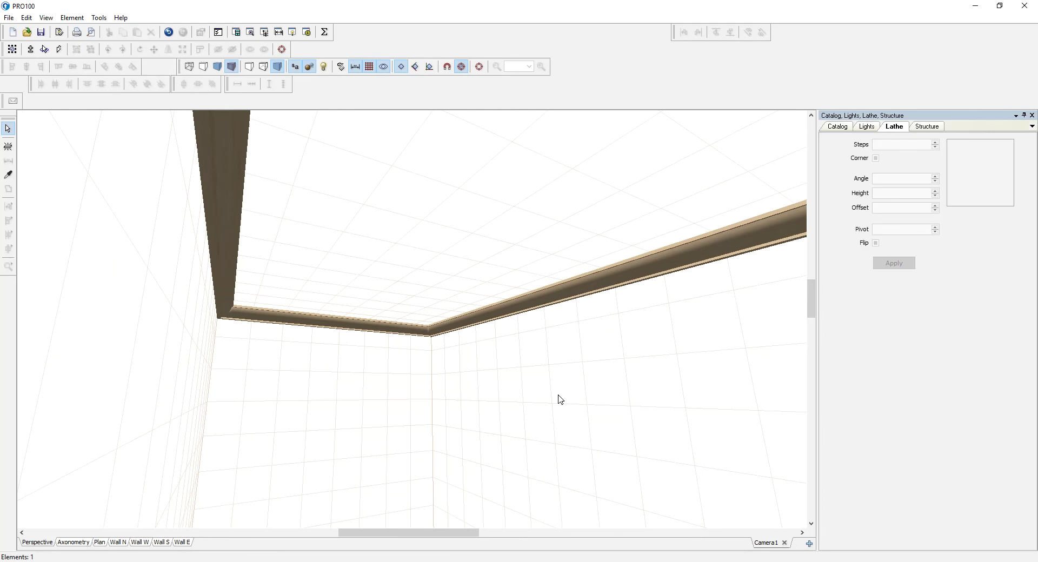
pyautogui.moveTo(559, 399); pyautogui.dragTo(531, 423, button='middle')
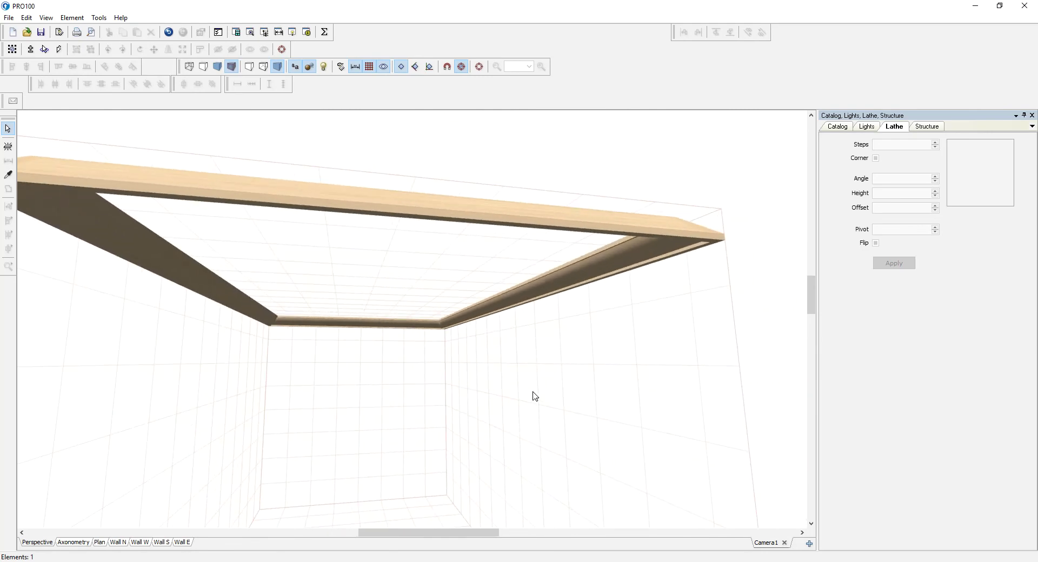